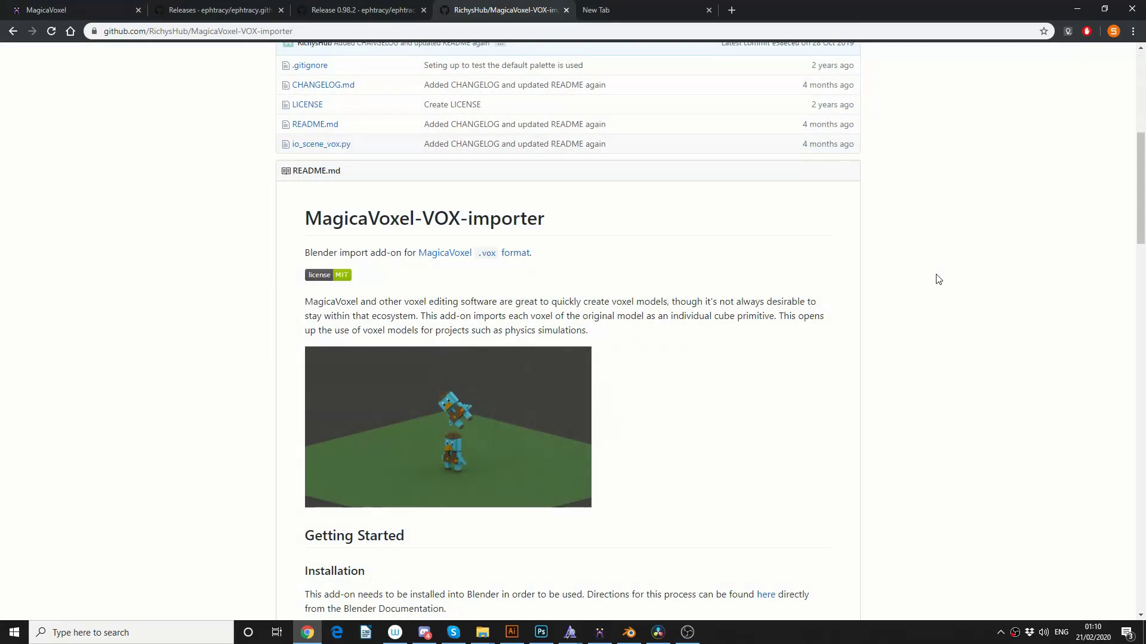
Review the installation and usage notes in the MagicaVoxel-VOX-importer README, plus the MagicaVoxel 0.98.2 release and home pages
scroll(938, 279, down, 4)
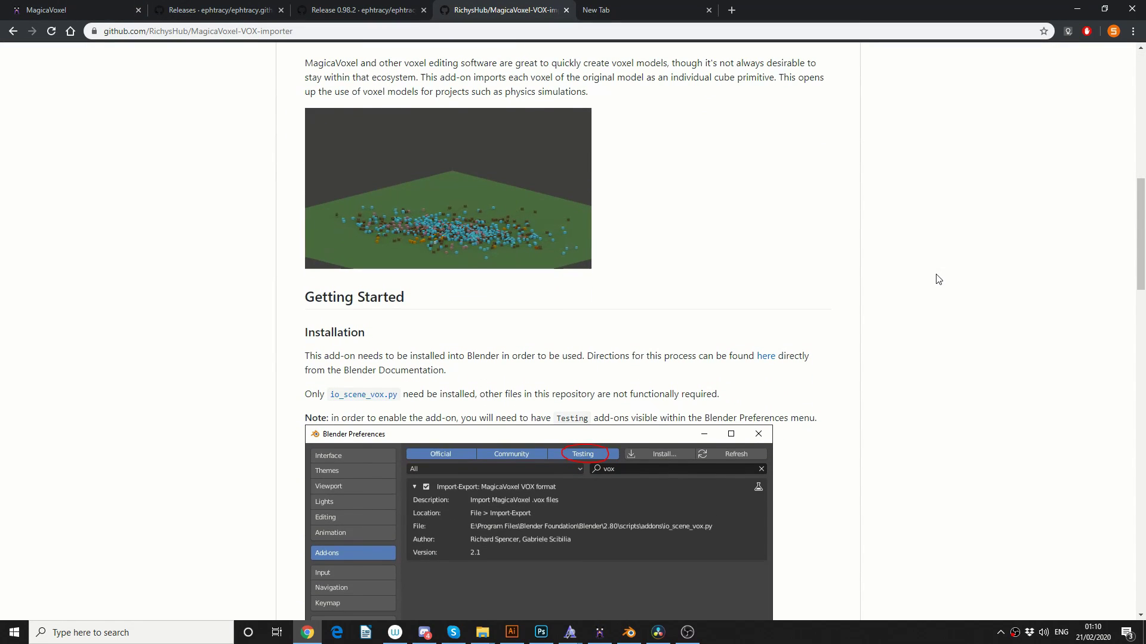
scroll(938, 279, down, 4)
scroll(938, 279, down, 10)
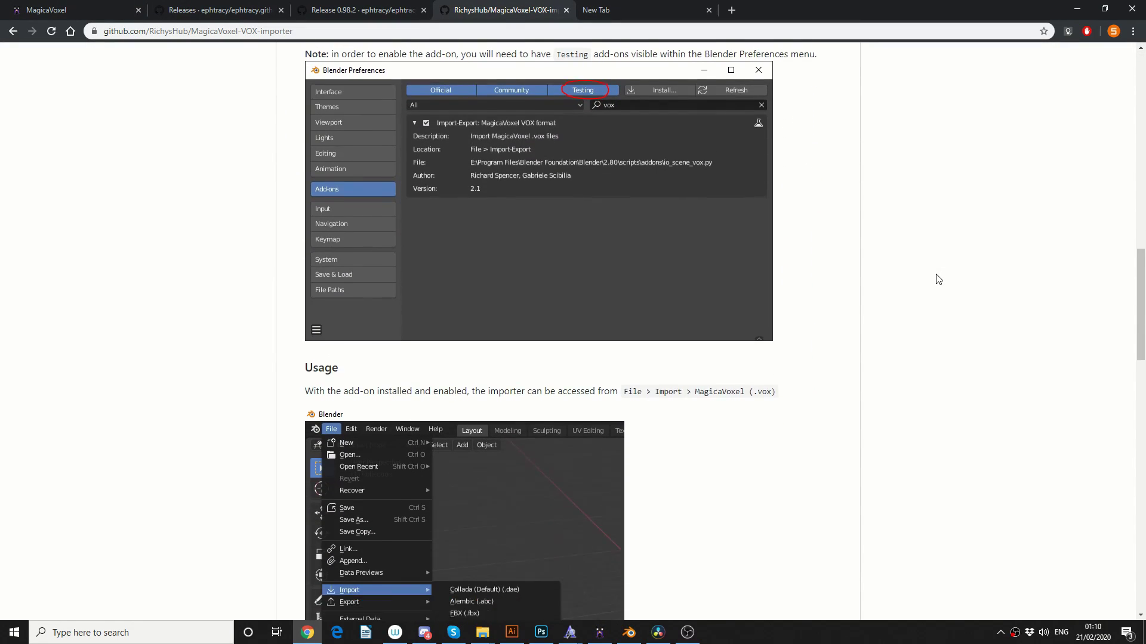
scroll(938, 279, down, 13)
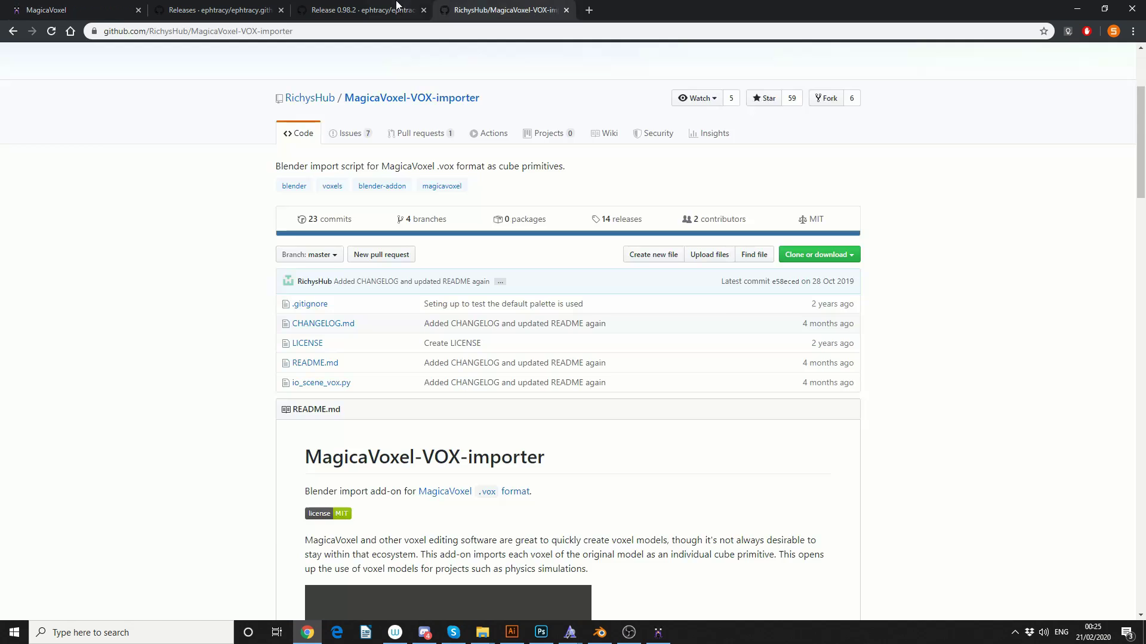
click(380, 7)
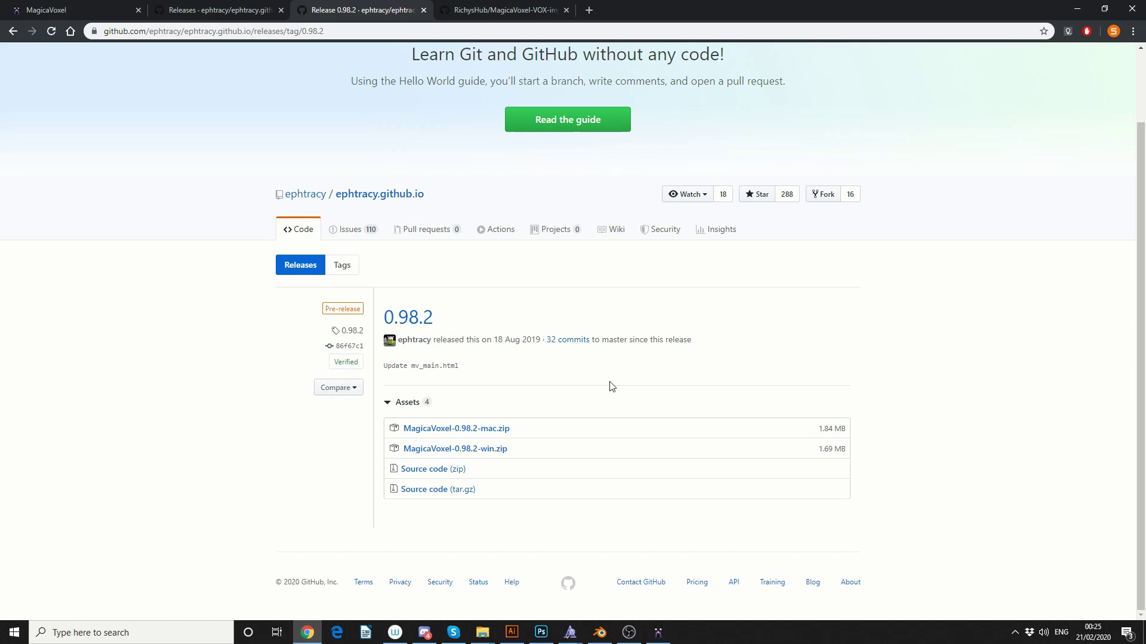
click(72, 10)
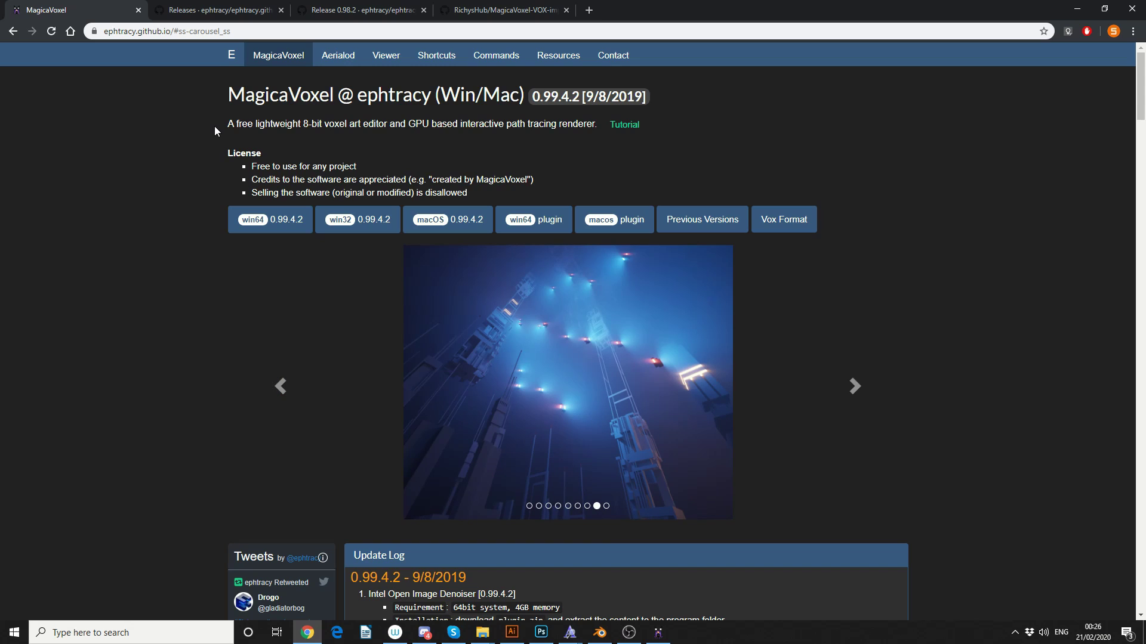
Switch to MagicaVoxel and attach an orange line and an adjoining flat circle to the floor in front of the characters
click(659, 634)
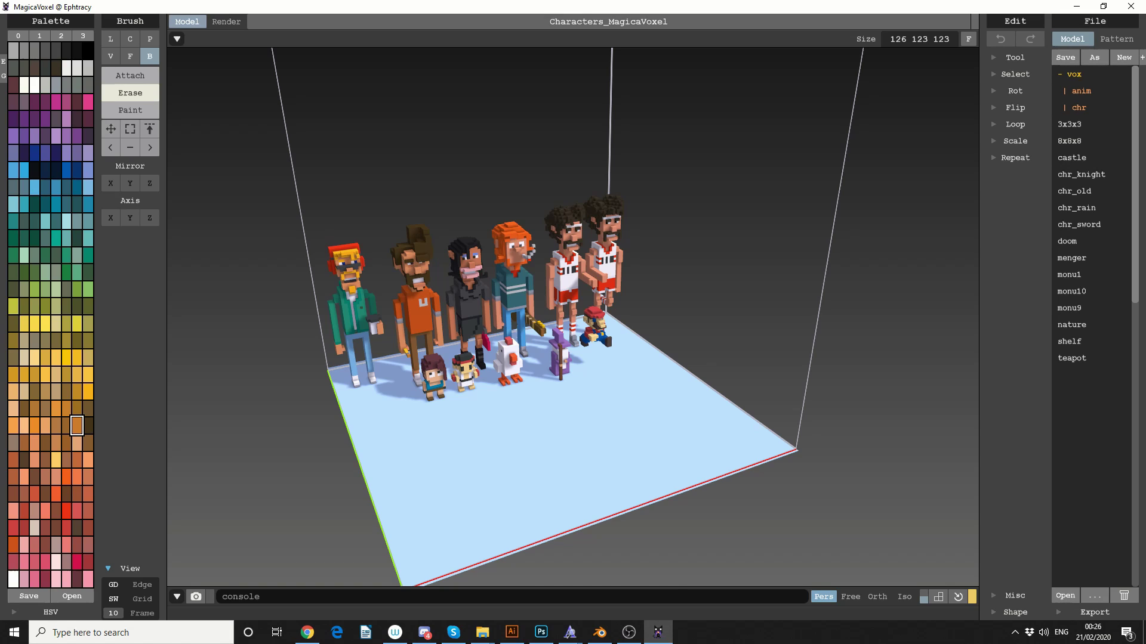
scroll(489, 424, up, 3)
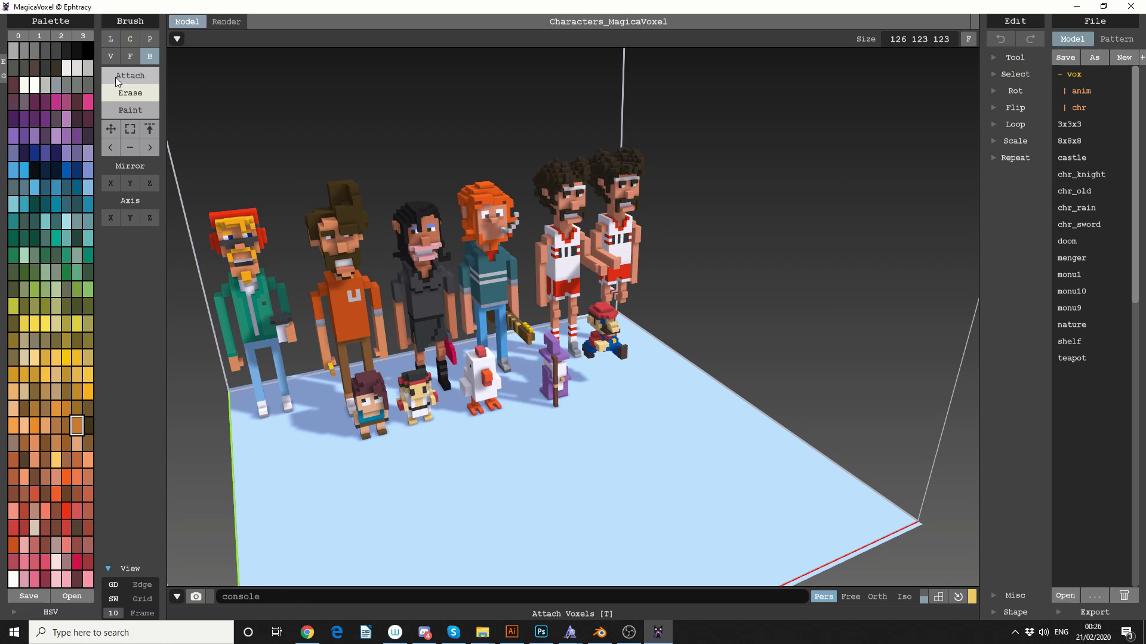
click(137, 78)
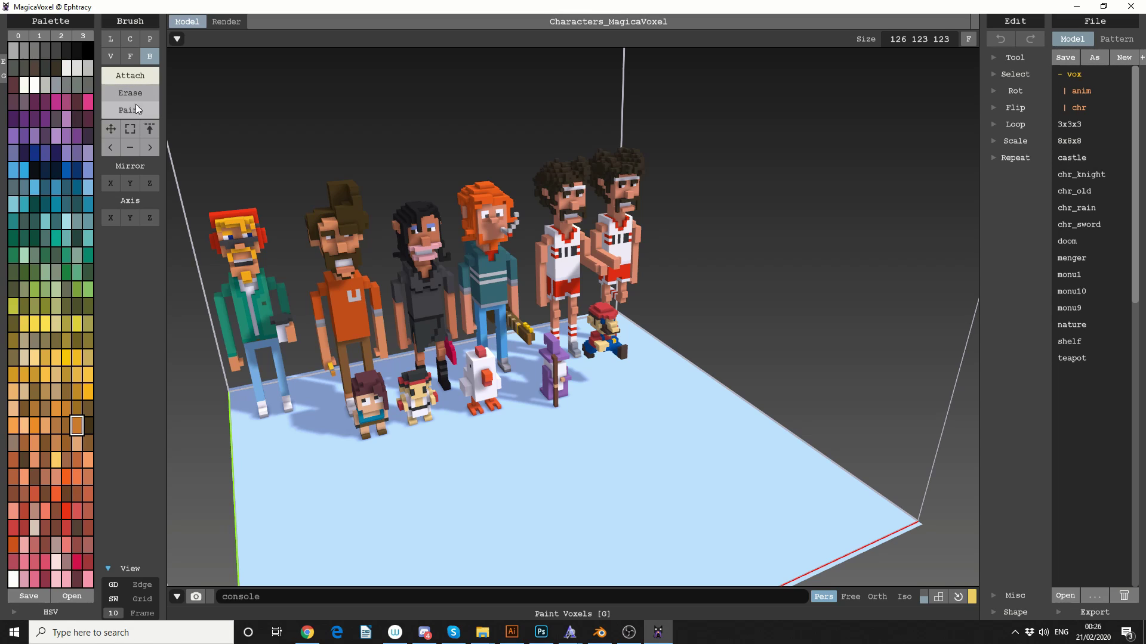
click(110, 39)
click(392, 520)
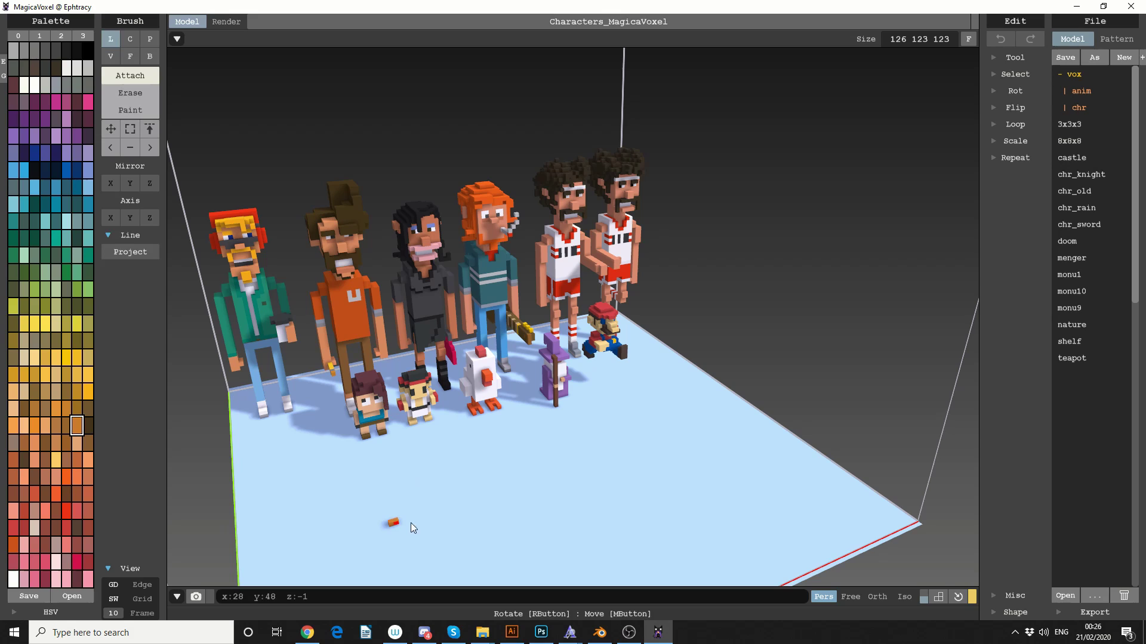
mouse_move(410, 523)
mouse_down()
mouse_move(553, 481)
mouse_move(517, 505)
mouse_up()
click(130, 39)
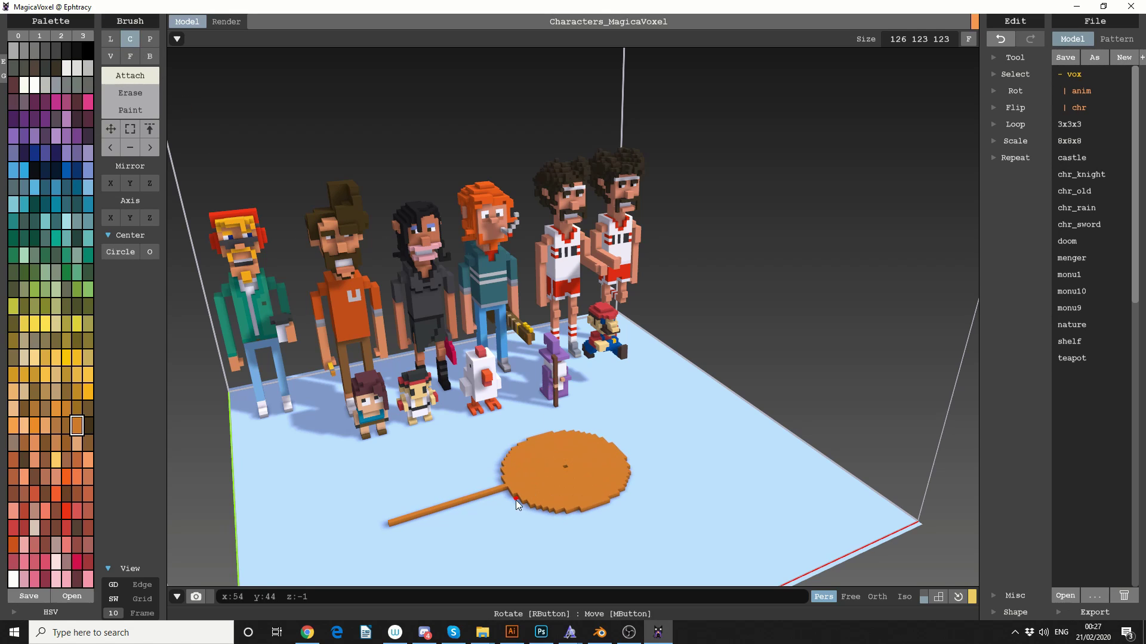
Set the Pattern brush to palette colour, and add freehand strokes on top of the orange disc with the size 1 Voxel brush
click(149, 39)
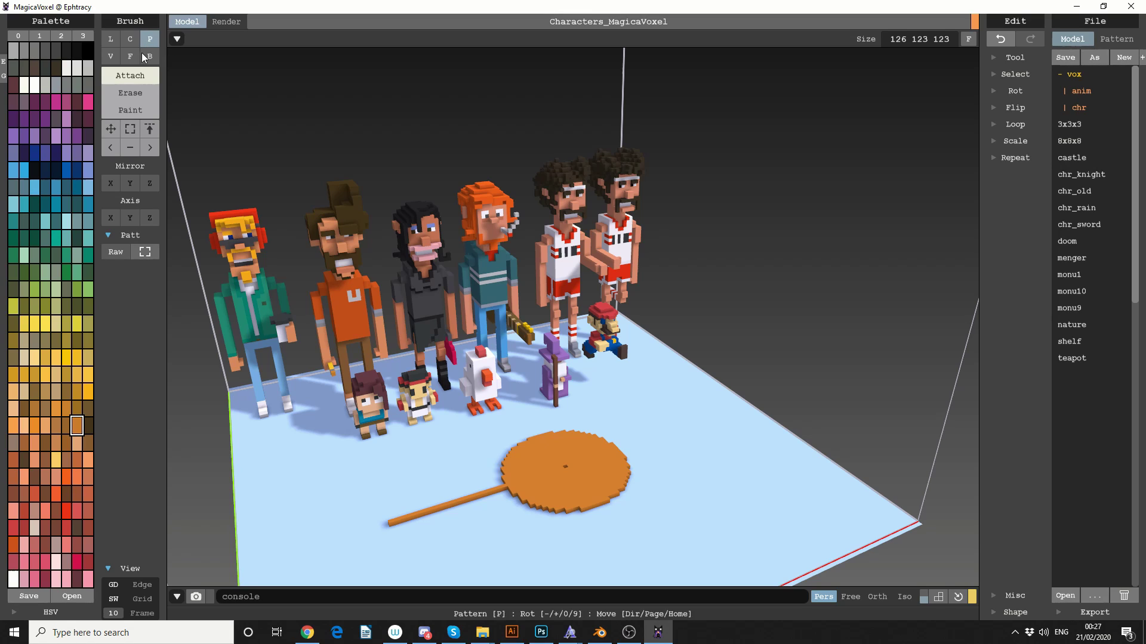
click(117, 253)
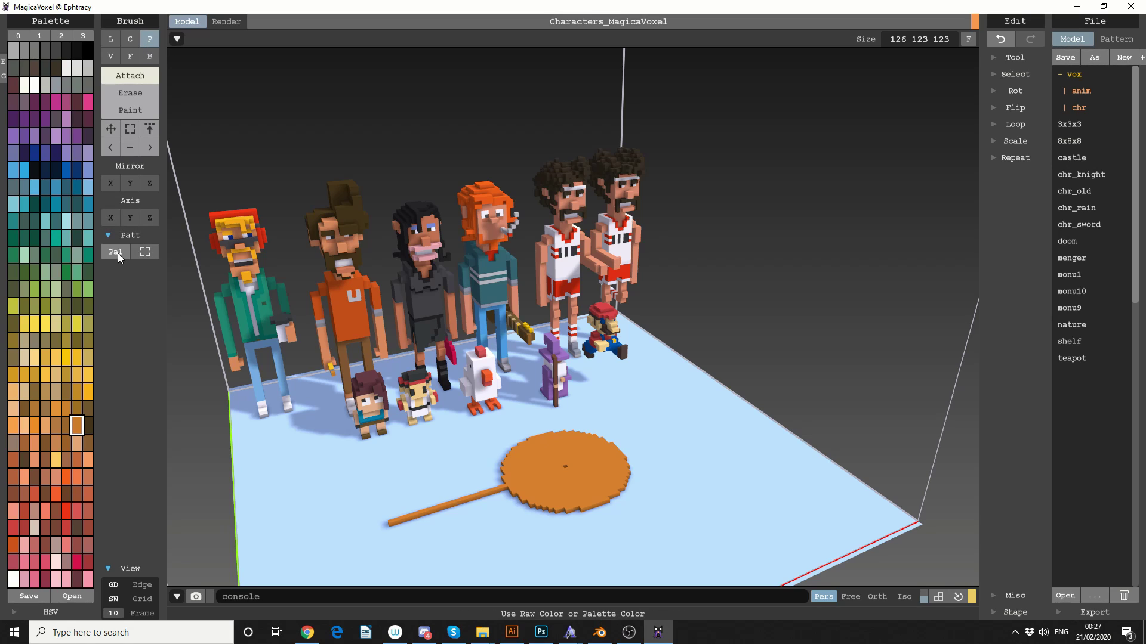
click(109, 56)
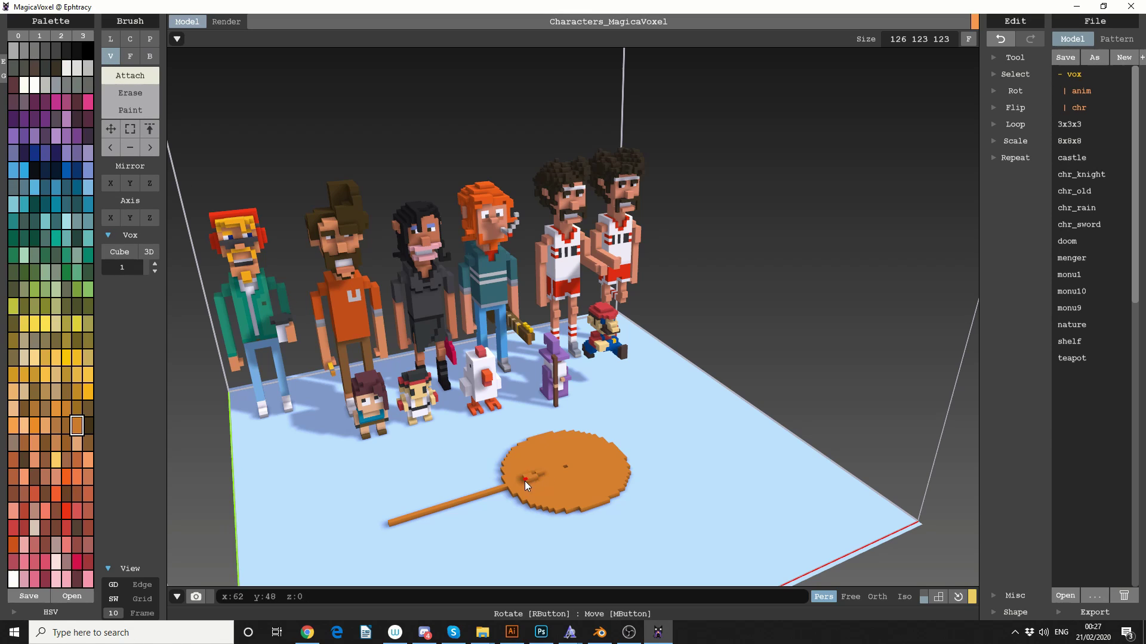
drag(527, 460, 540, 459)
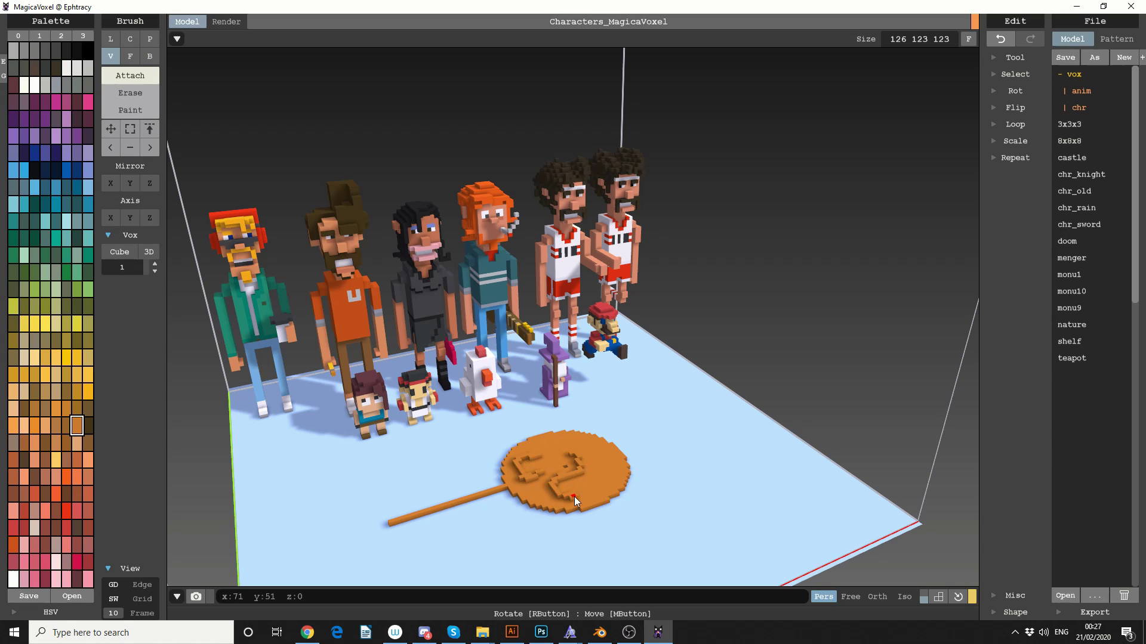
drag(574, 496, 582, 485)
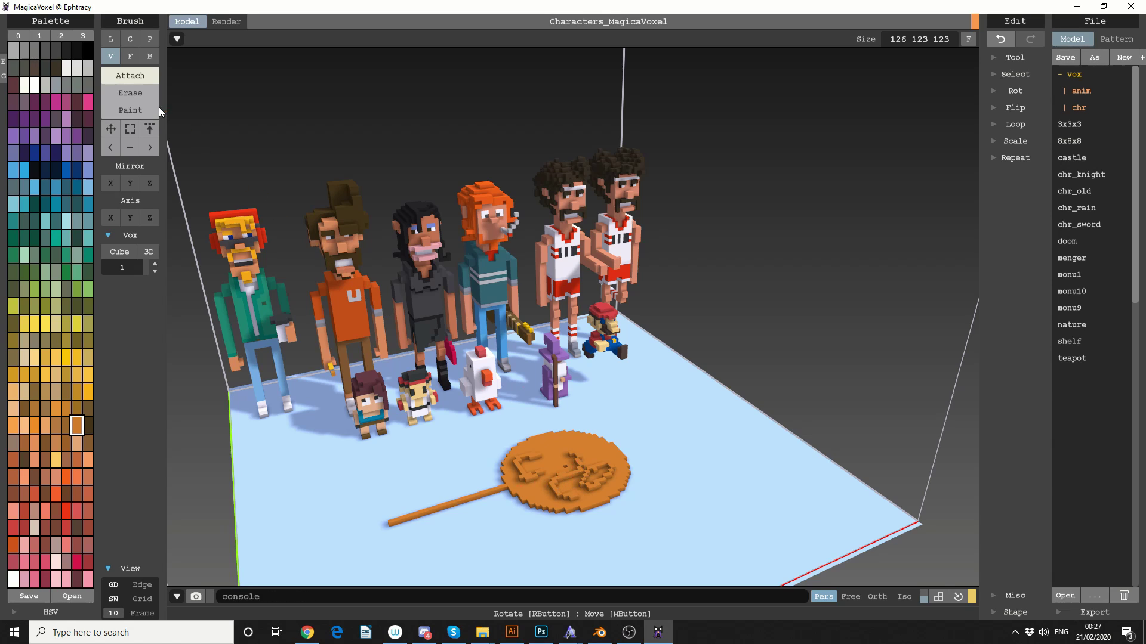
Extrude the orange line and disc into solid blocks with the Face brush, and pull a block out of the disc's side
click(130, 56)
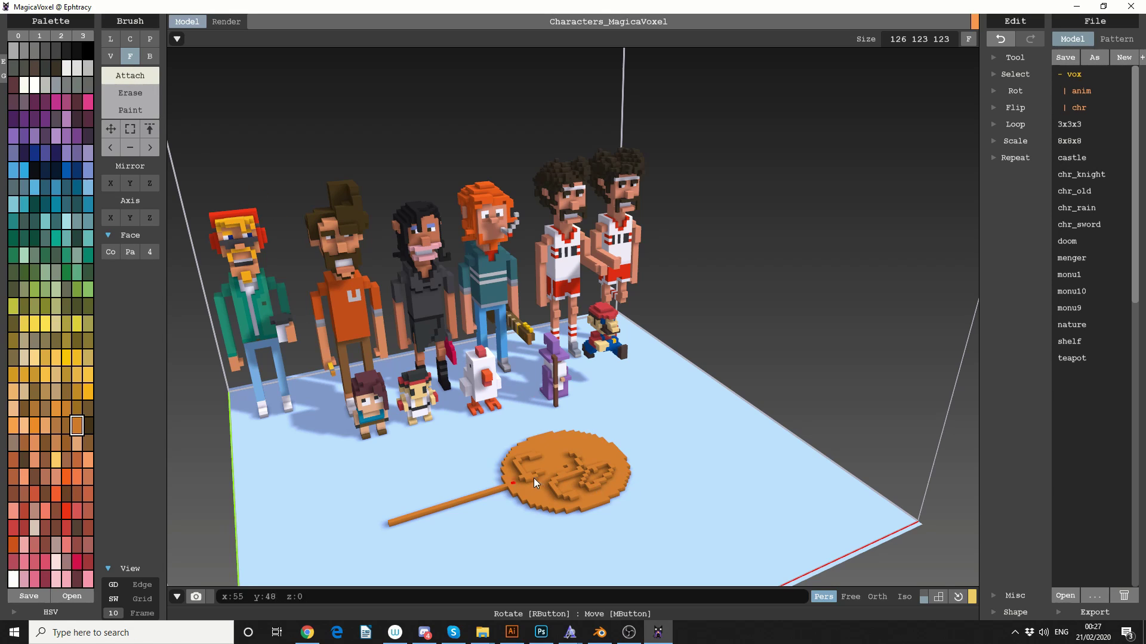
mouse_move(533, 478)
mouse_down()
mouse_move(560, 456)
mouse_move(560, 432)
mouse_up()
drag(466, 468, 451, 502)
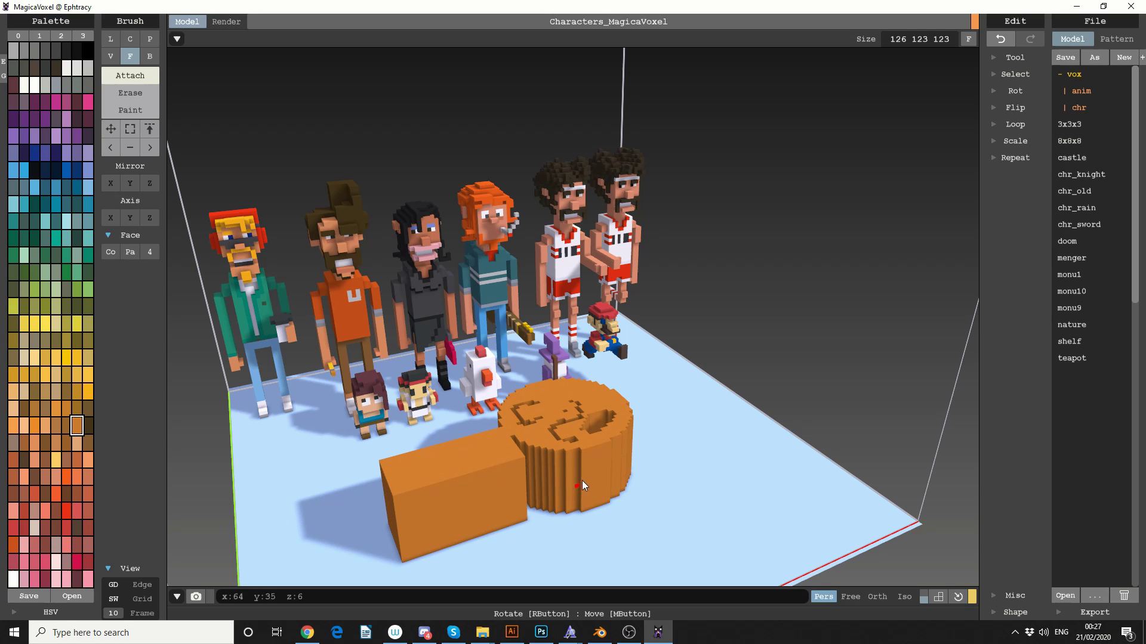
drag(582, 481, 625, 482)
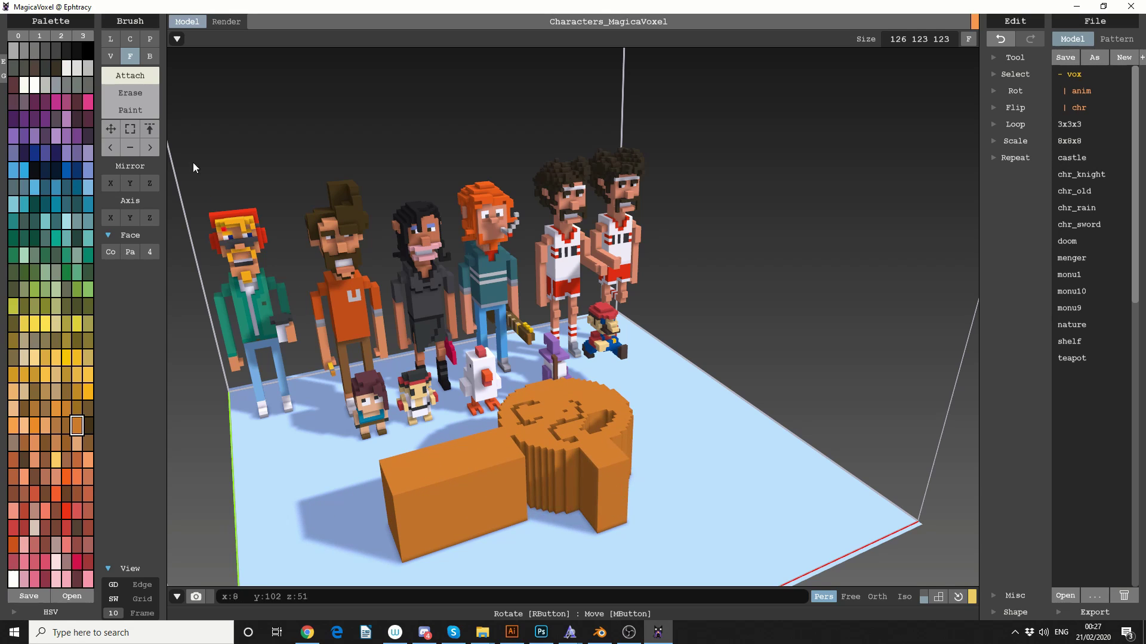
Attach raised boxes to the rectangular block's top and side with the Box brush, and erase a rectangular recess from its side
click(149, 55)
mouse_move(426, 471)
mouse_down()
mouse_move(455, 485)
mouse_move(449, 450)
mouse_move(481, 445)
mouse_up()
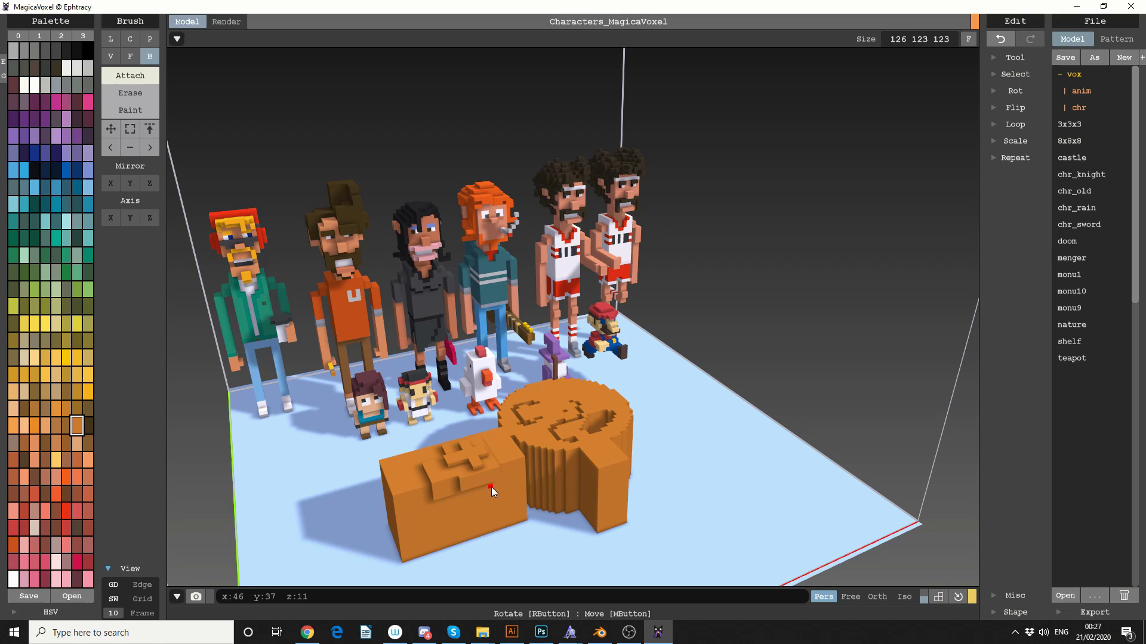
drag(491, 487, 467, 467)
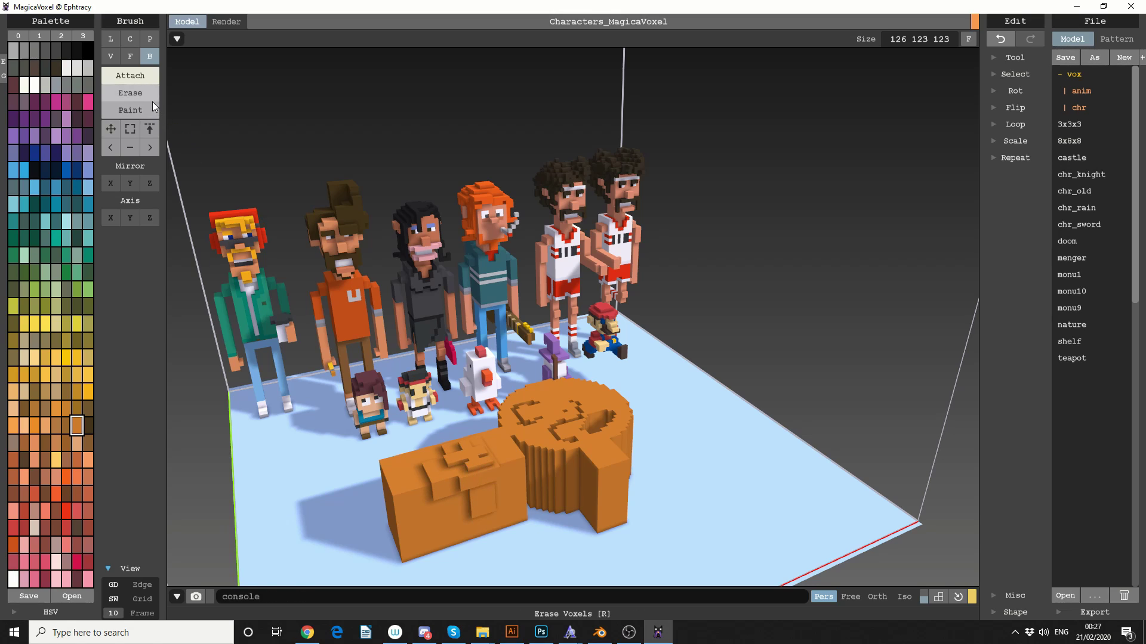
click(130, 92)
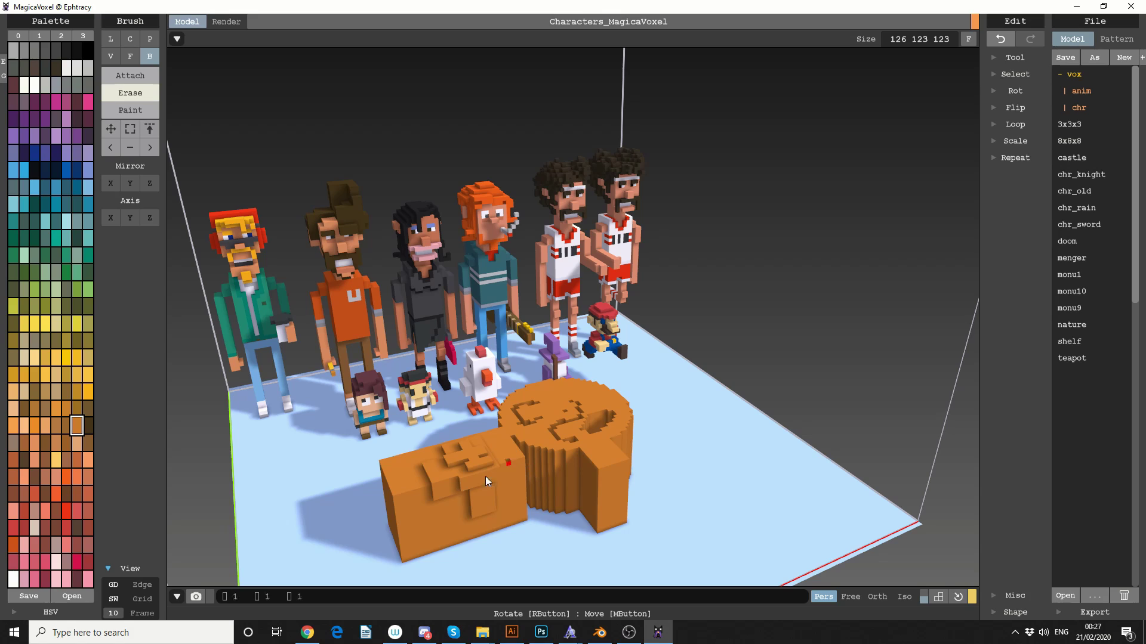
mouse_move(485, 476)
mouse_down()
mouse_move(433, 517)
mouse_move(452, 520)
mouse_move(434, 538)
mouse_move(475, 490)
mouse_move(413, 528)
mouse_up()
Paint a light blue rectangular area across the top and side of the rectangular block with the Box brush
click(130, 110)
click(34, 186)
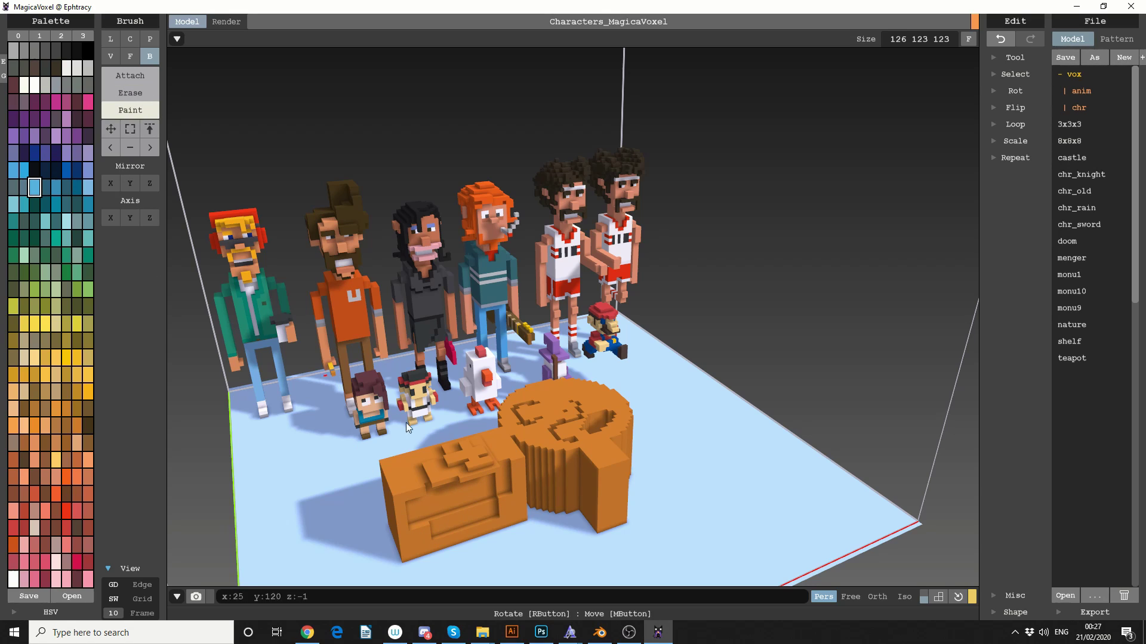
mouse_move(480, 471)
mouse_down()
mouse_move(421, 514)
mouse_move(438, 501)
mouse_up()
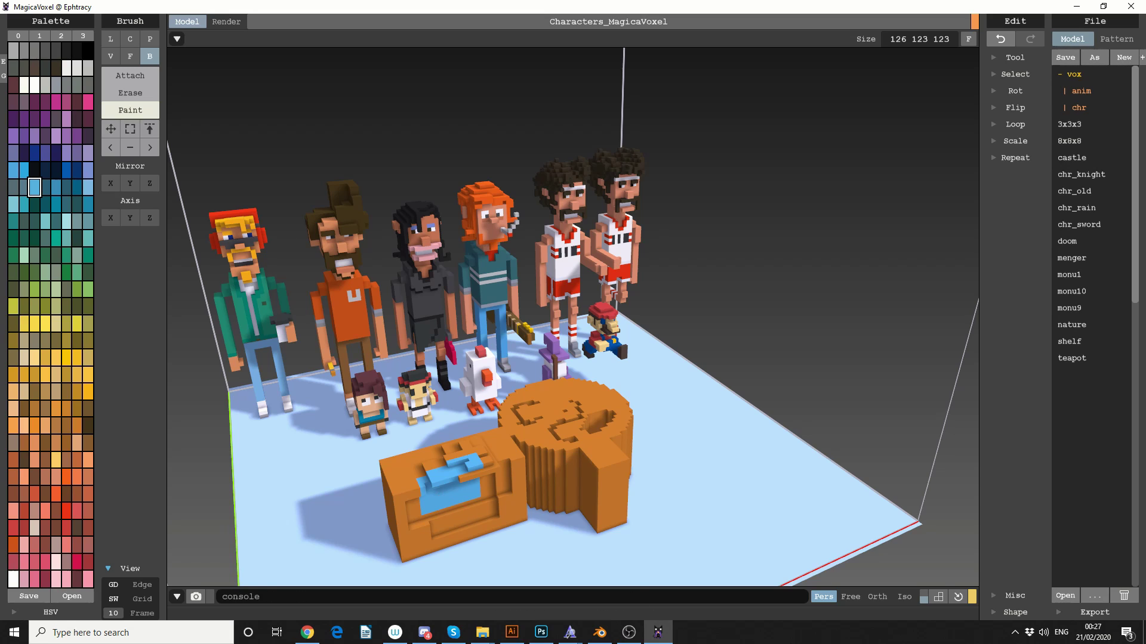
Switch to Blender and delete the default cube
click(599, 634)
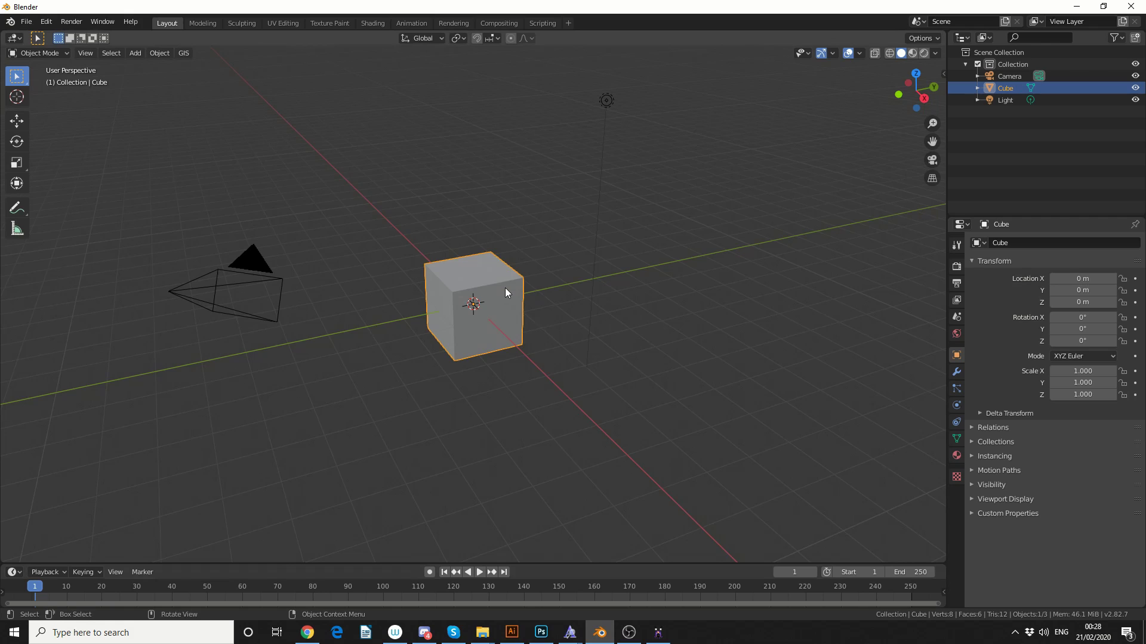
key(Delete)
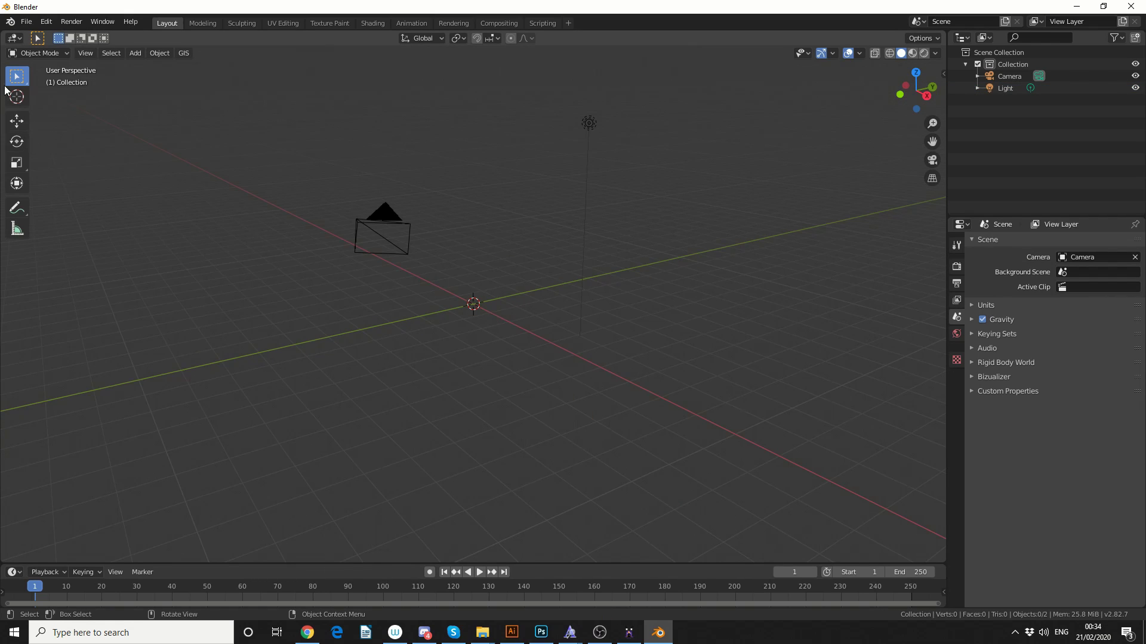
Import the MagicaVoxel file lara.vox from the Desktop, leaving Join Voxels off
click(23, 24)
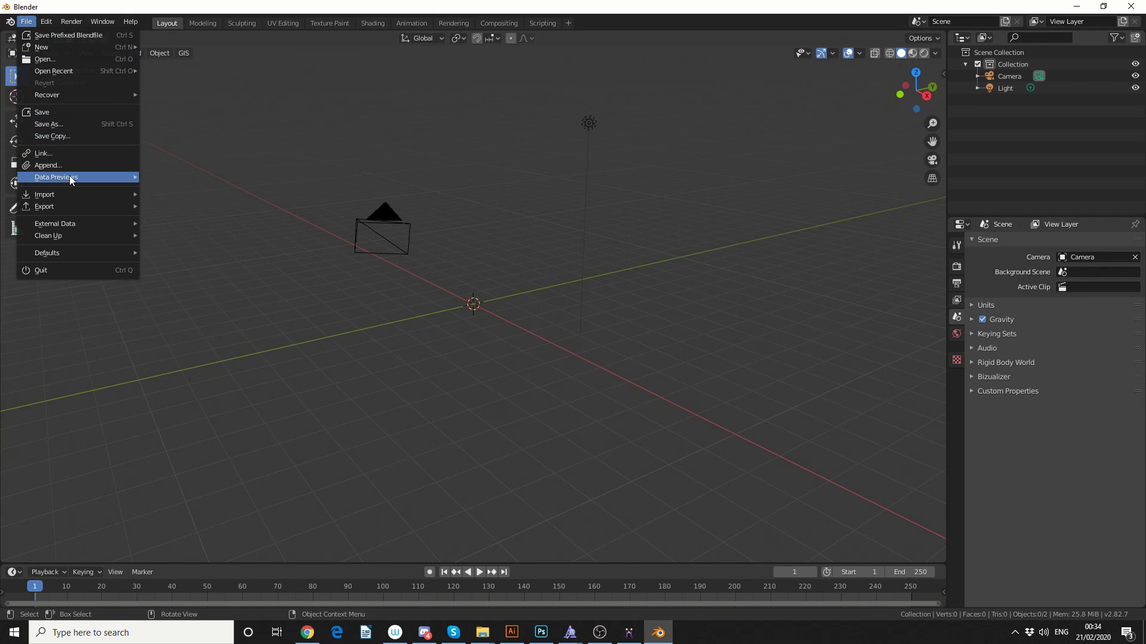
mouse_move(79, 190)
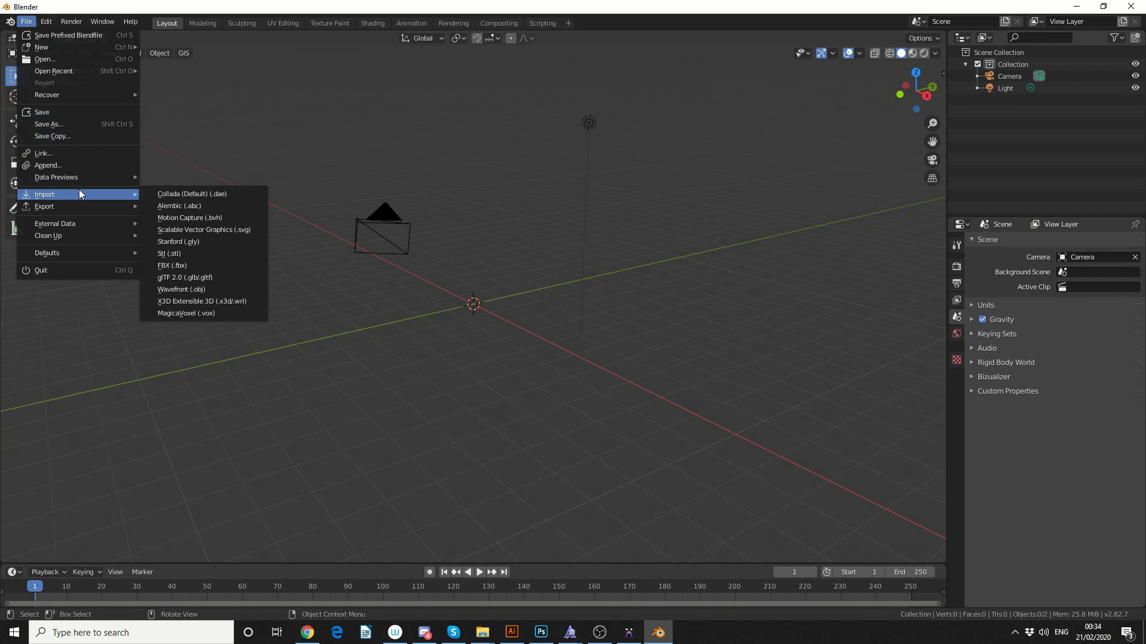
click(221, 313)
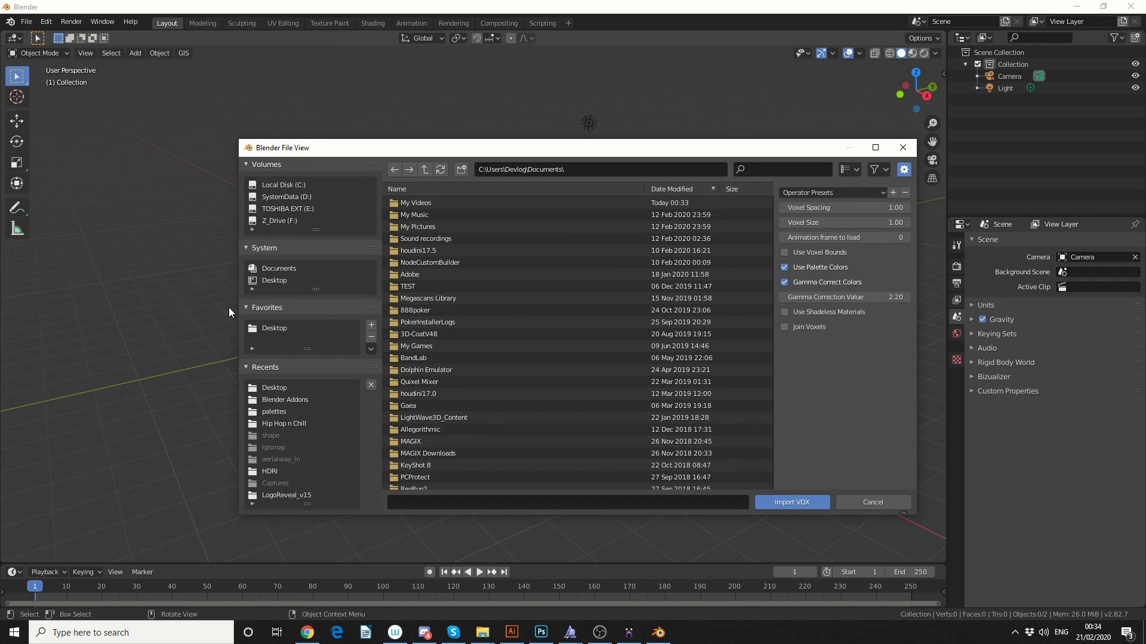
click(274, 387)
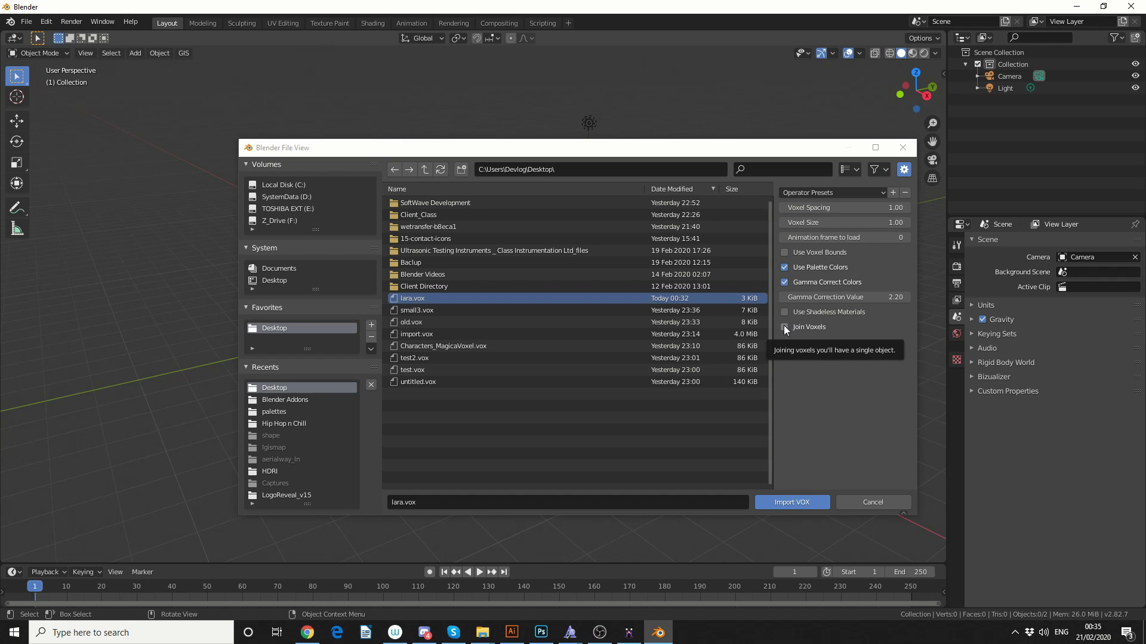
click(800, 502)
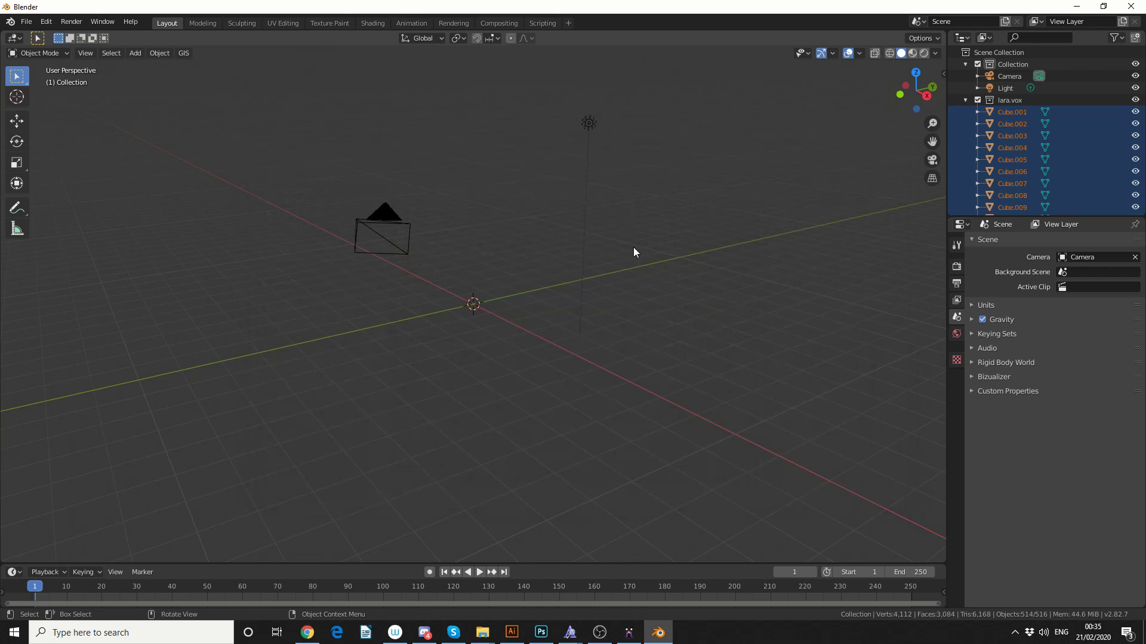
Deselect the imported voxels to inspect the character, and box-select all of its cubes again
scroll(634, 251, down, 5)
middle_drag(641, 248, 686, 343)
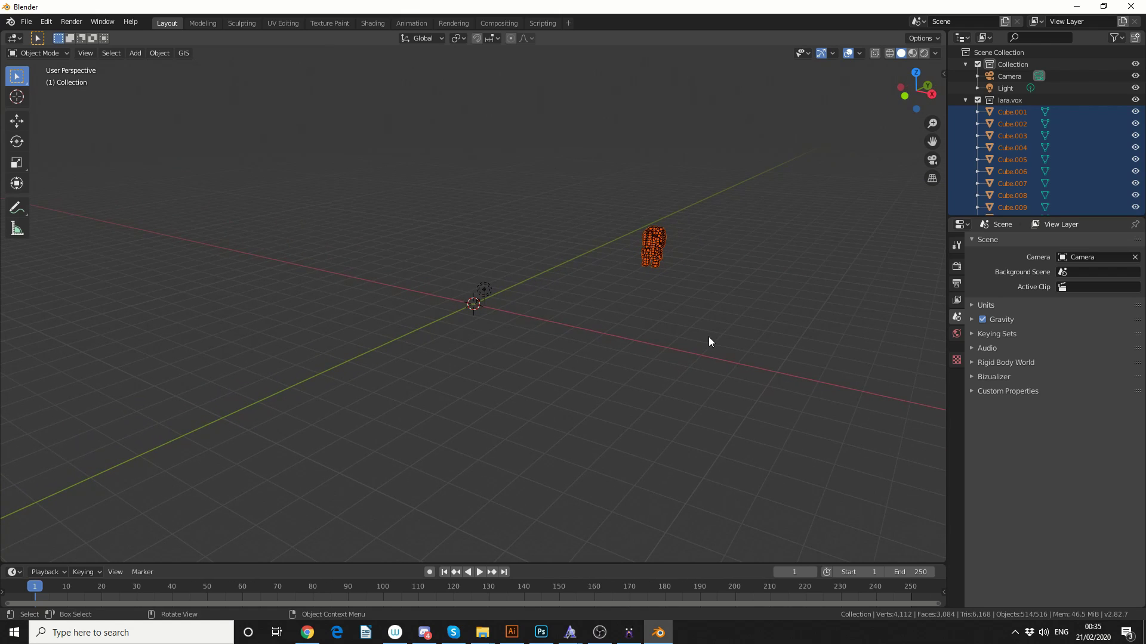
middle_drag(742, 320, 711, 308)
scroll(643, 330, up, 2)
click(711, 308)
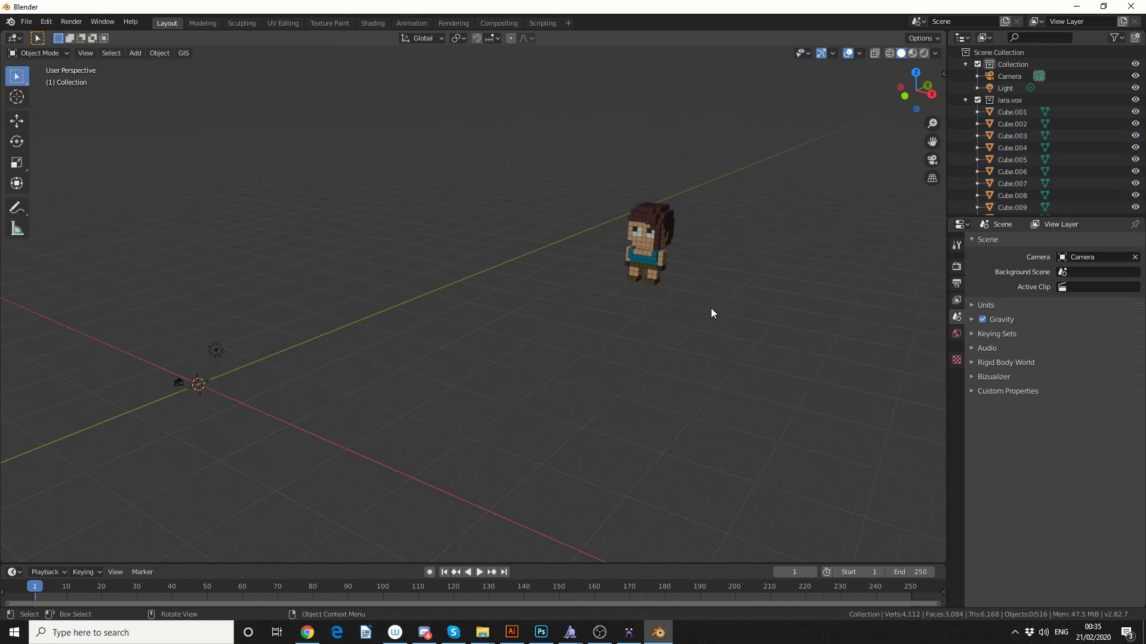
scroll(718, 316, up, 1)
scroll(718, 316, down, 3)
drag(715, 158, 582, 295)
Move the selected voxel character close to the world origin
click(16, 121)
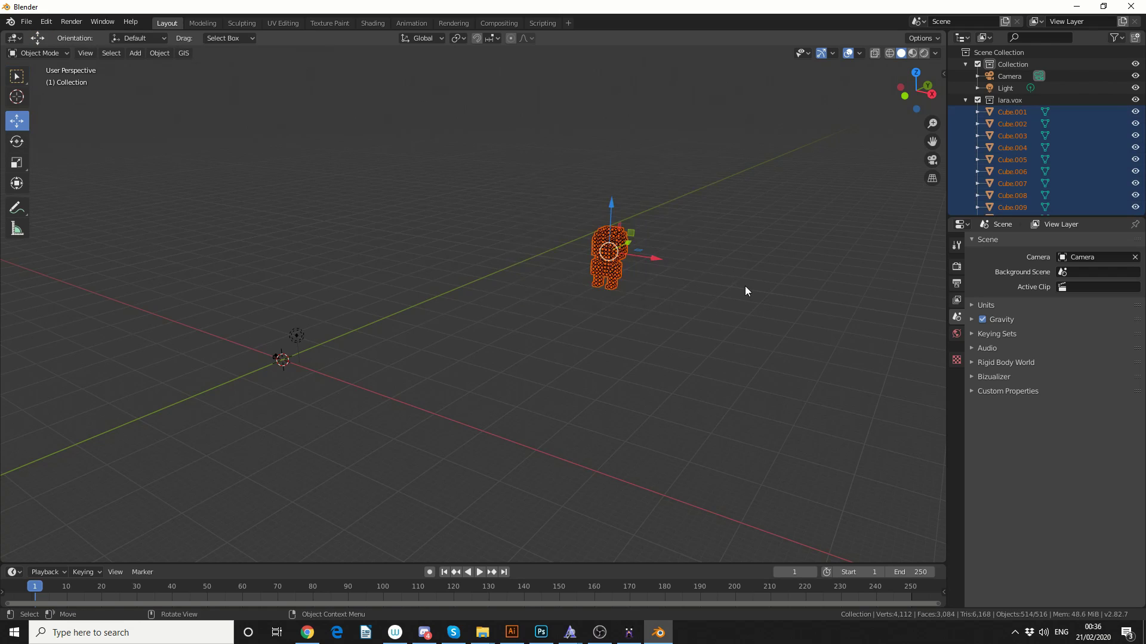
middle_drag(745, 291, 711, 302)
drag(723, 245, 379, 321)
drag(374, 375, 353, 302)
Scale the whole voxel character down uniformly
key(s)
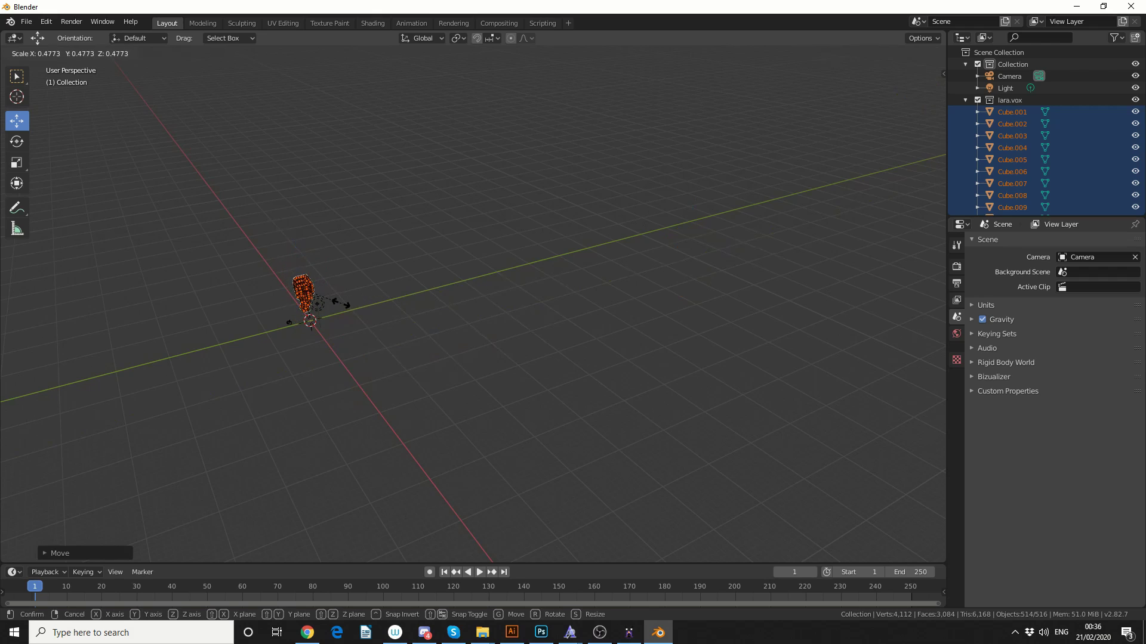
click(319, 303)
middle_drag(359, 352, 438, 320)
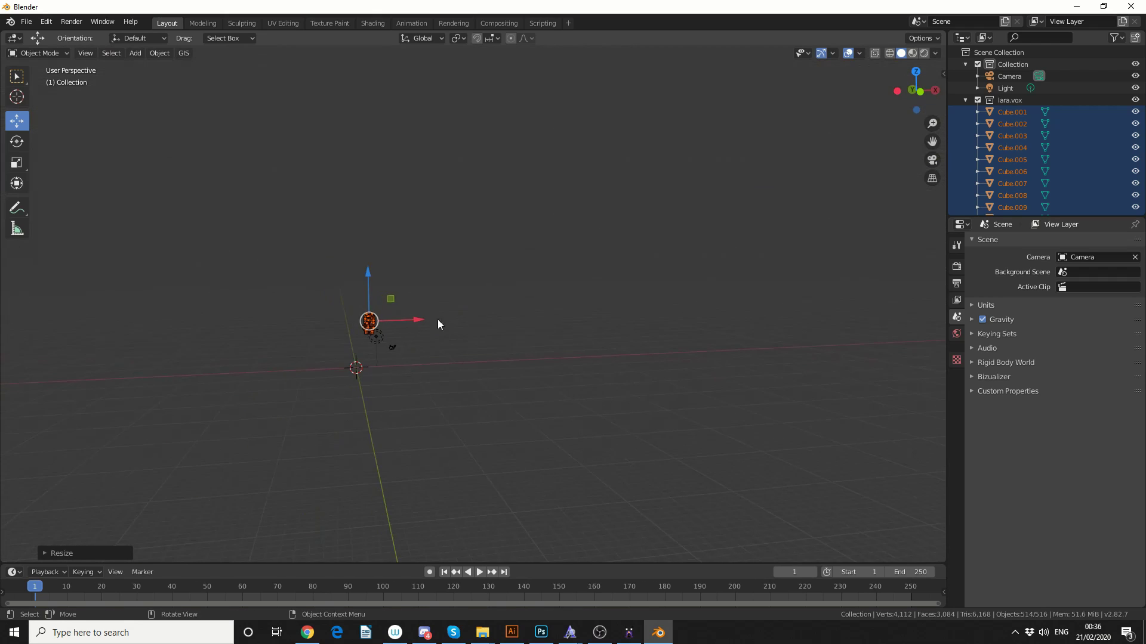
Lower the selected voxel character to the ground at the world origin, deselect it and inspect it from the front
drag(369, 291, 378, 357)
click(391, 389)
middle_drag(391, 393, 665, 352)
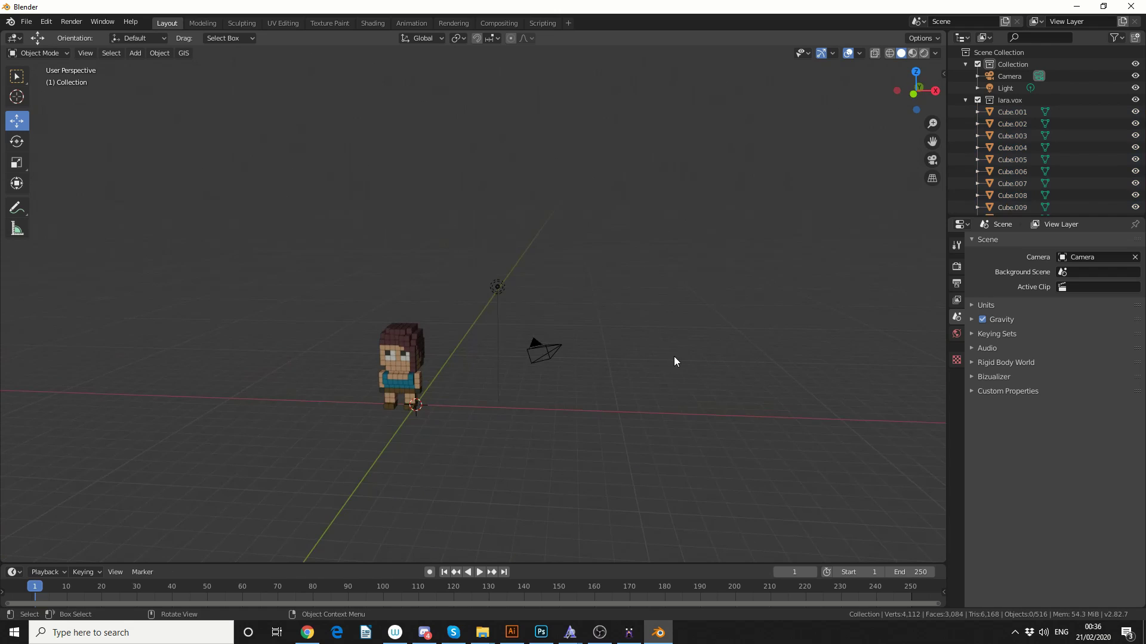
middle_drag(504, 375, 613, 338)
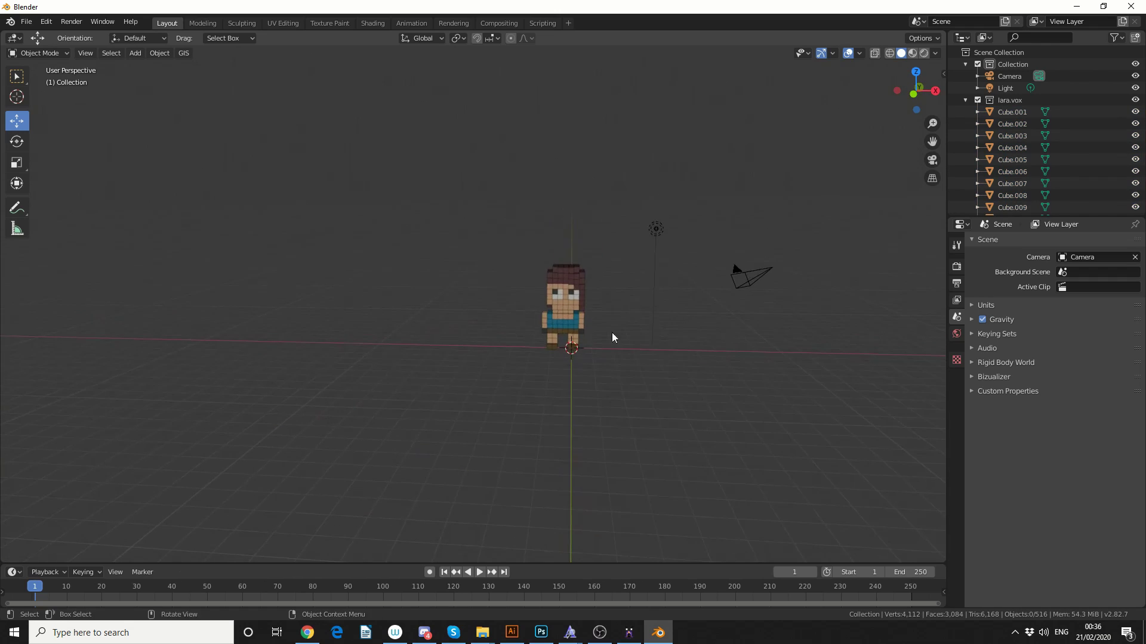
scroll(613, 338, up, 2)
Make a single hair cube on top of the character's head a rigid body with a Box collision shape
click(599, 254)
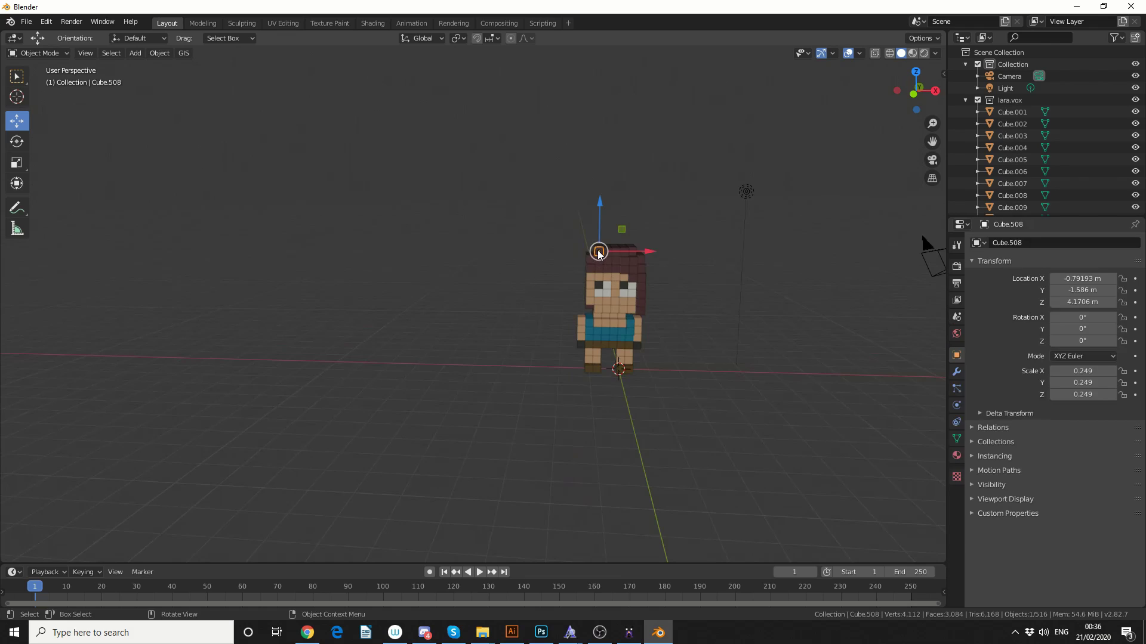
scroll(925, 269, up, 3)
click(956, 406)
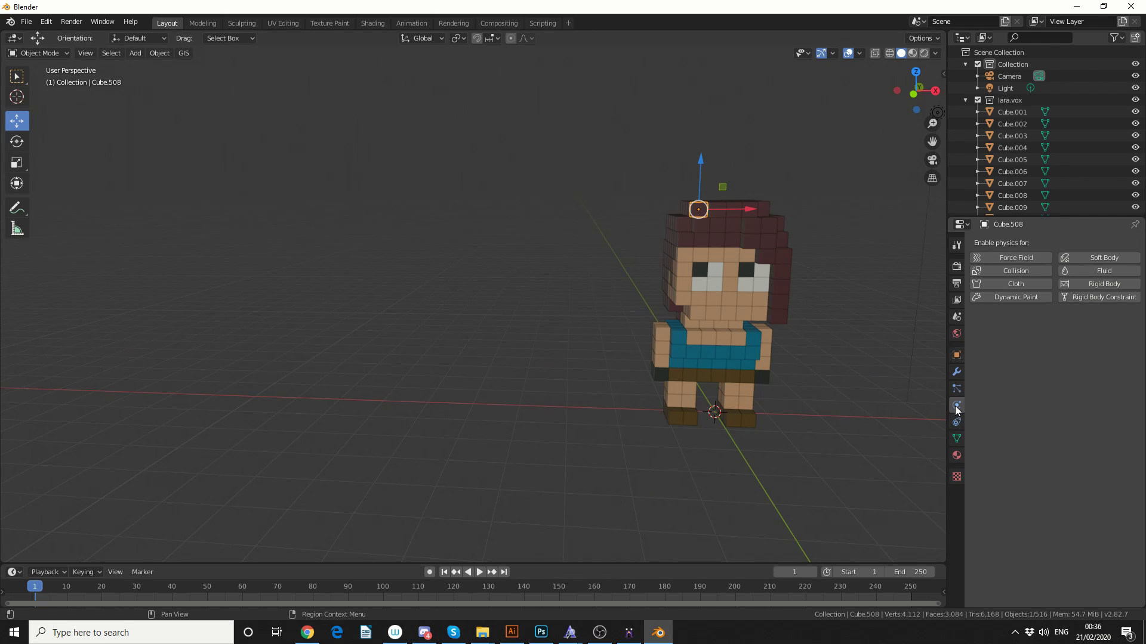
click(1105, 285)
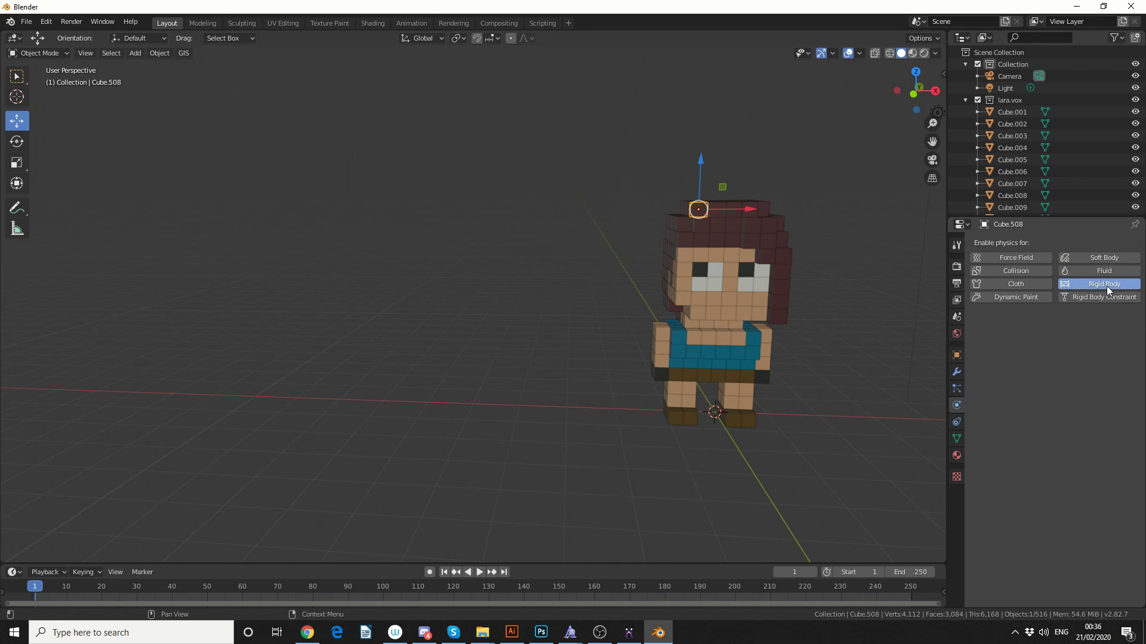
click(1097, 429)
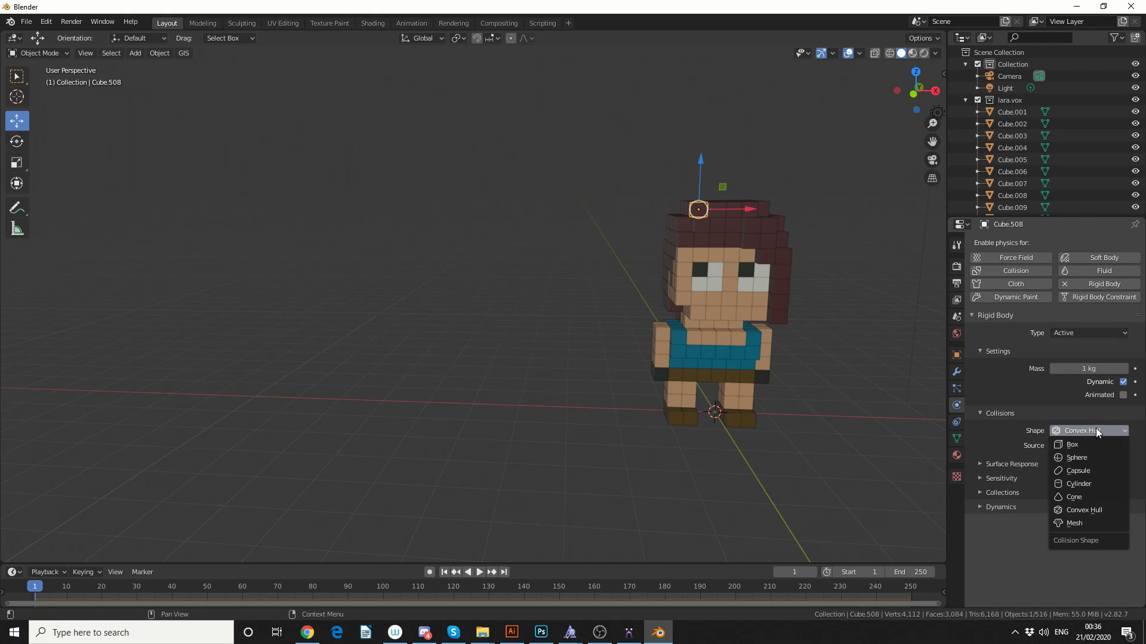
click(1079, 445)
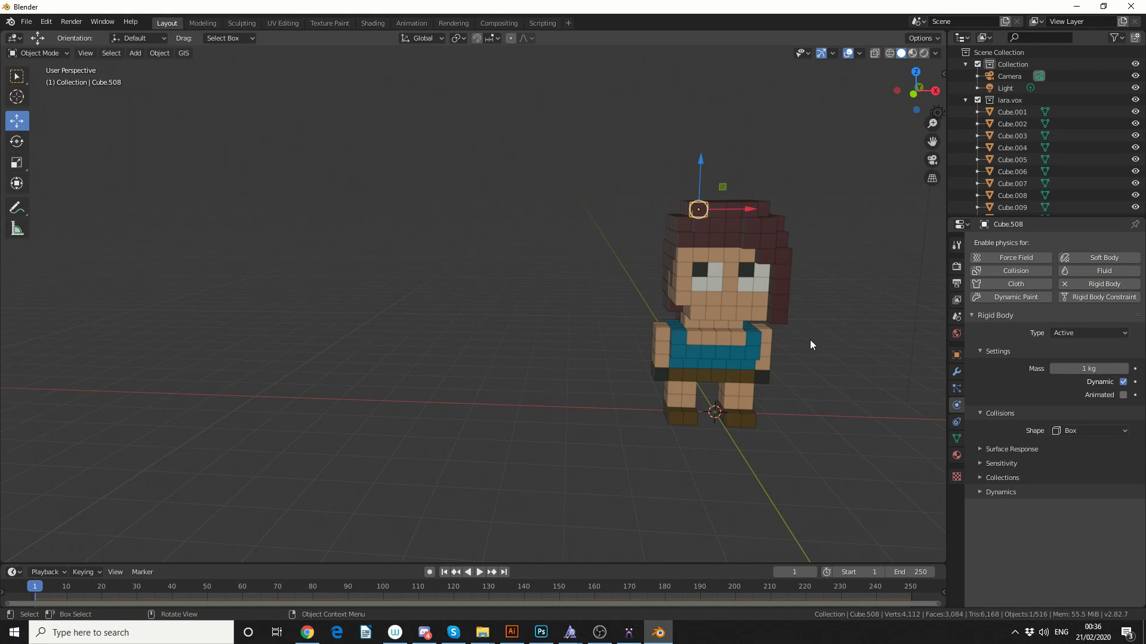
Play the animation to test the hair cube's physics, stop it and return the timeline to frame 0
click(478, 574)
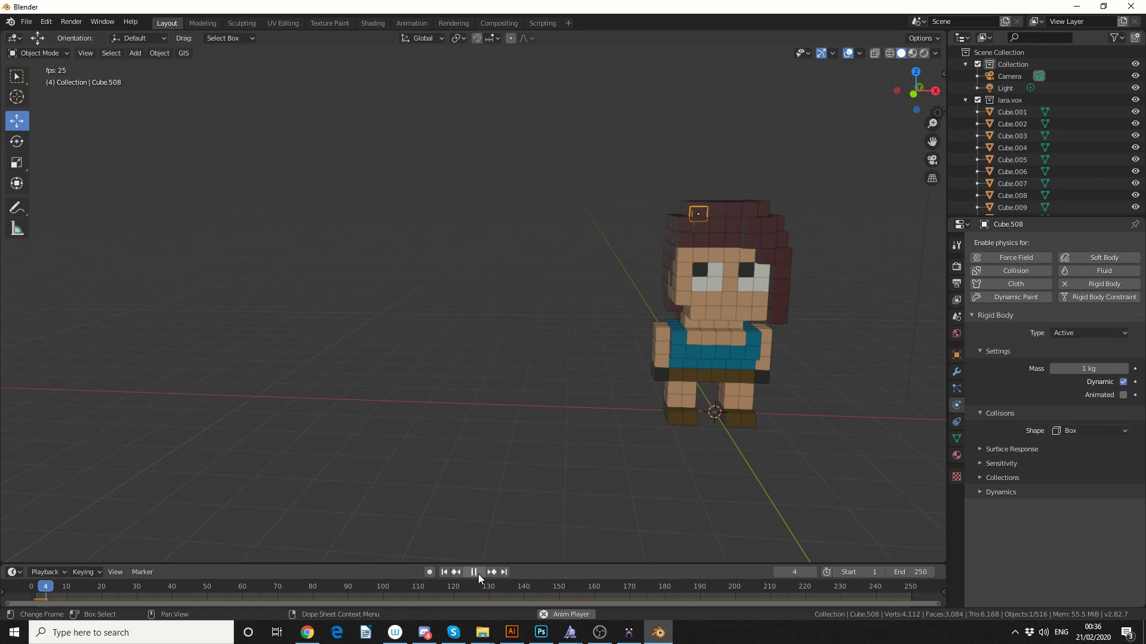
click(478, 574)
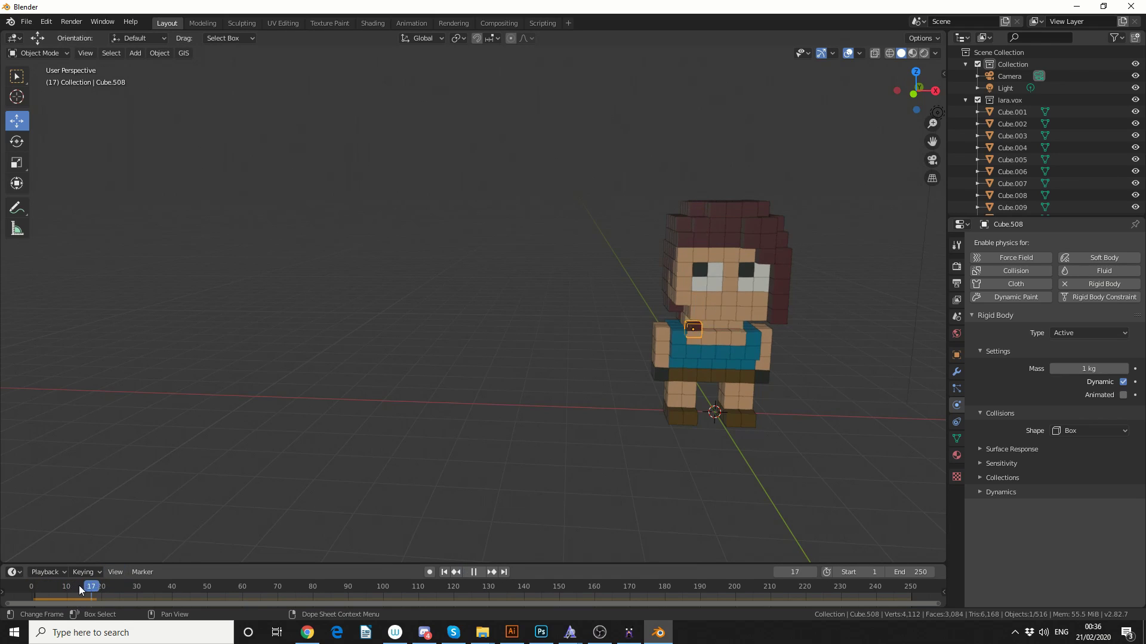
click(32, 586)
Select all of the character's cubes and copy the hair cube's rigid body settings to them
drag(828, 162, 593, 470)
scroll(1112, 141, down, 15)
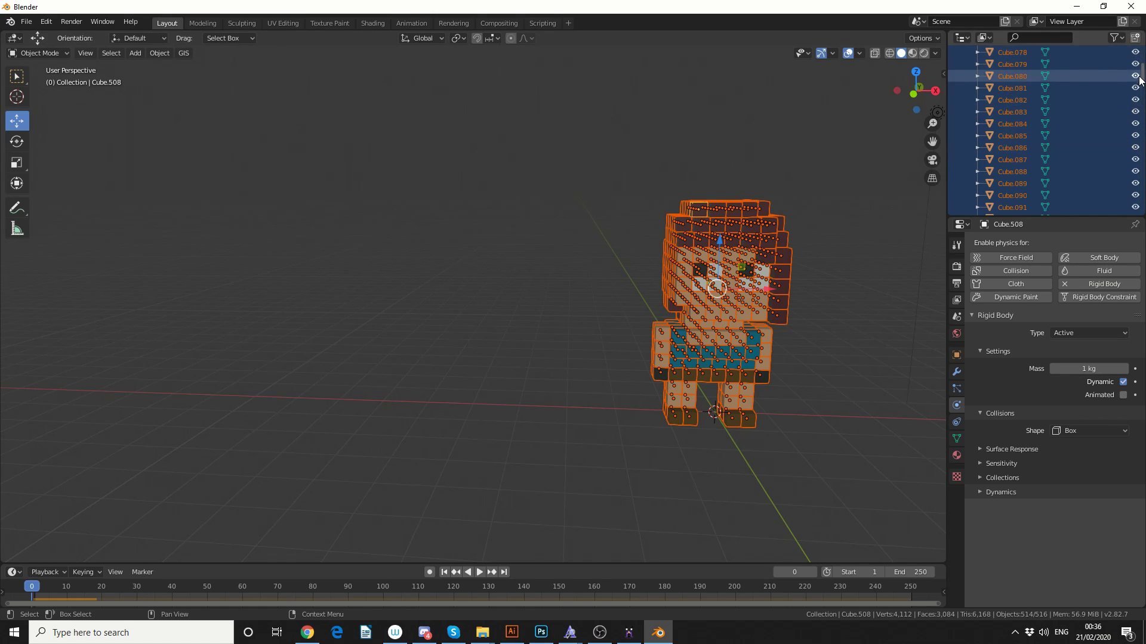
drag(1141, 74, 1136, 52)
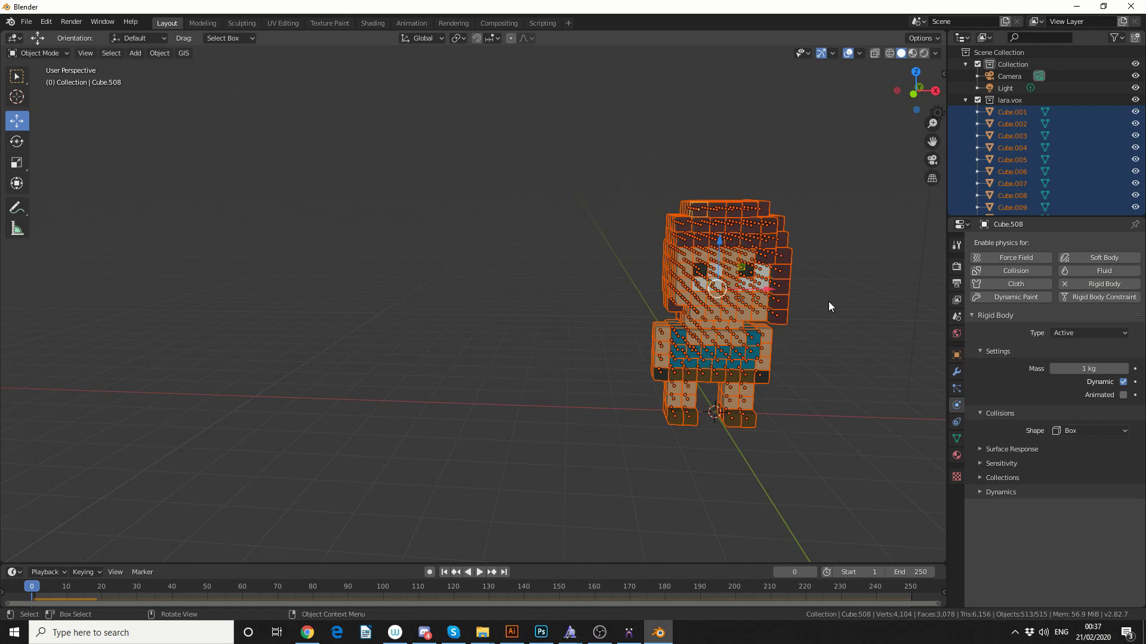
key(F3)
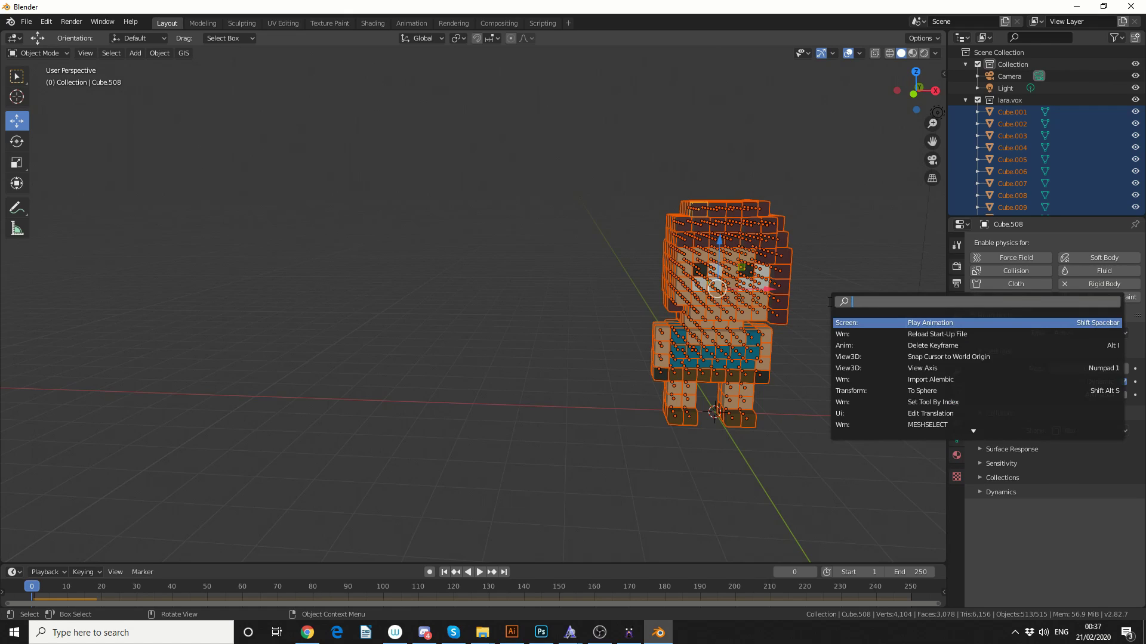
text(cp)
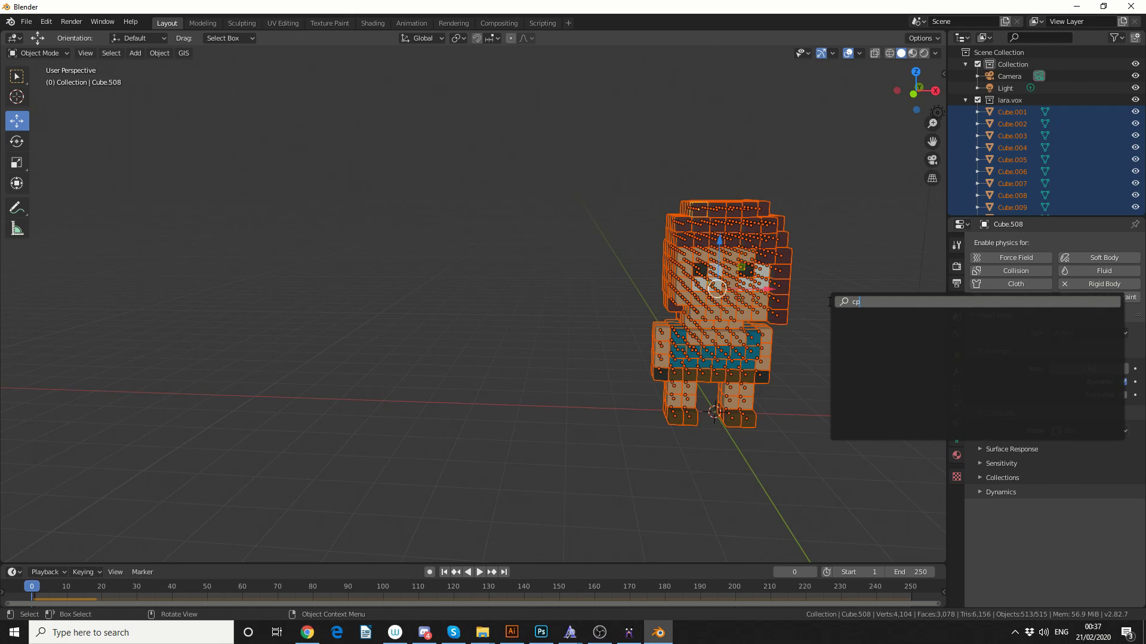
key(BackSpace)
text(opy rig)
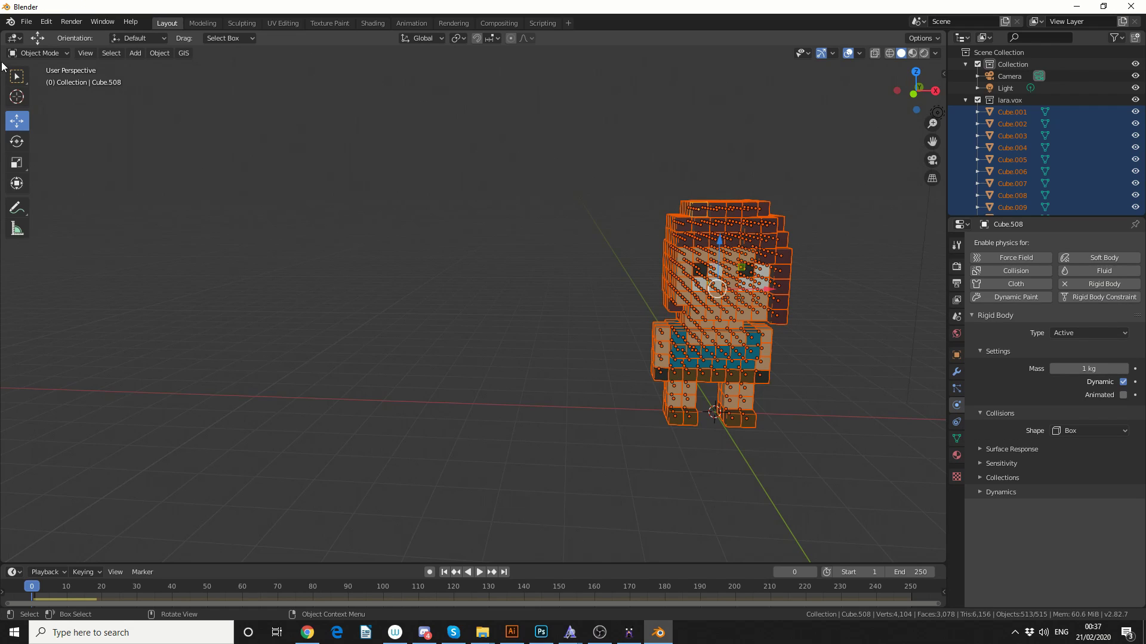
Add a plane mesh under the character and scale it up into a large floor
click(165, 52)
mouse_move(135, 54)
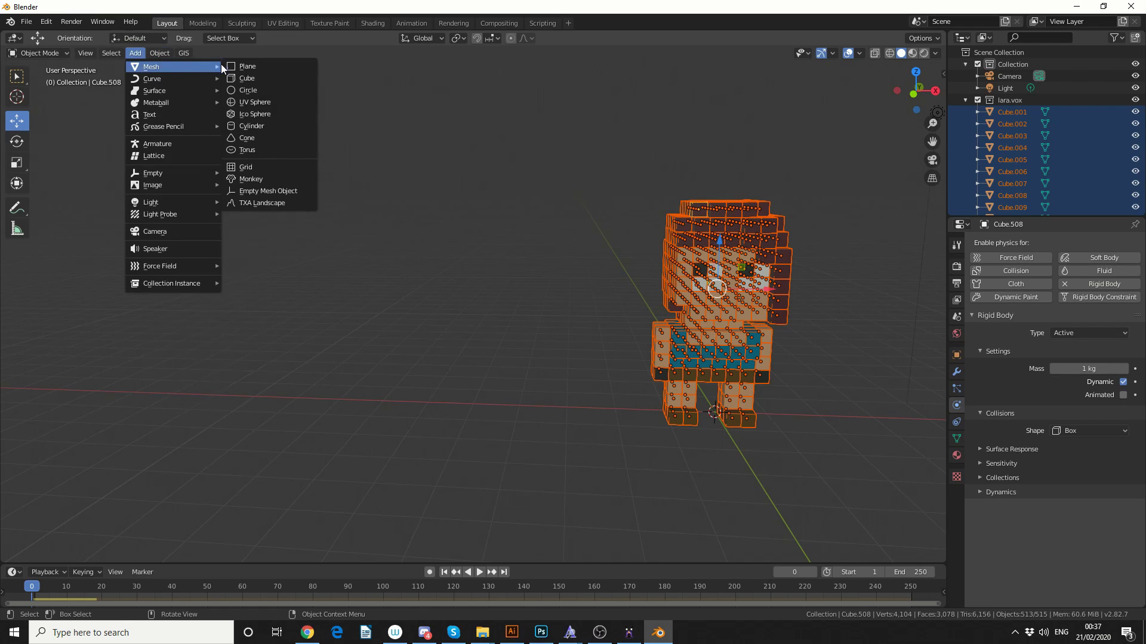
click(238, 66)
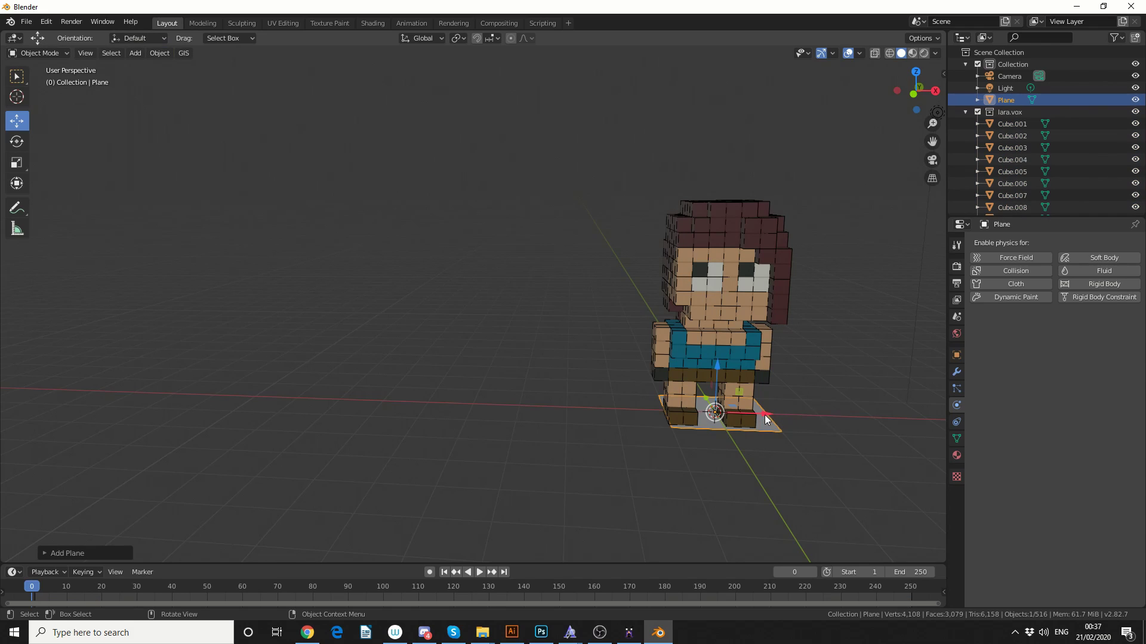
key(s)
click(394, 437)
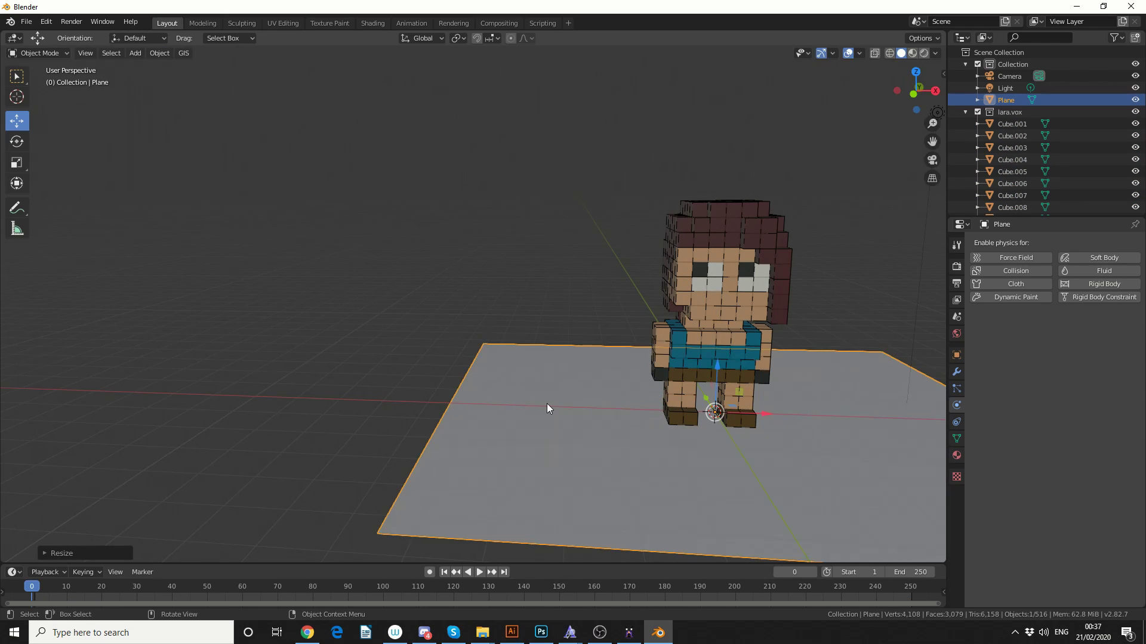
key(s)
click(485, 320)
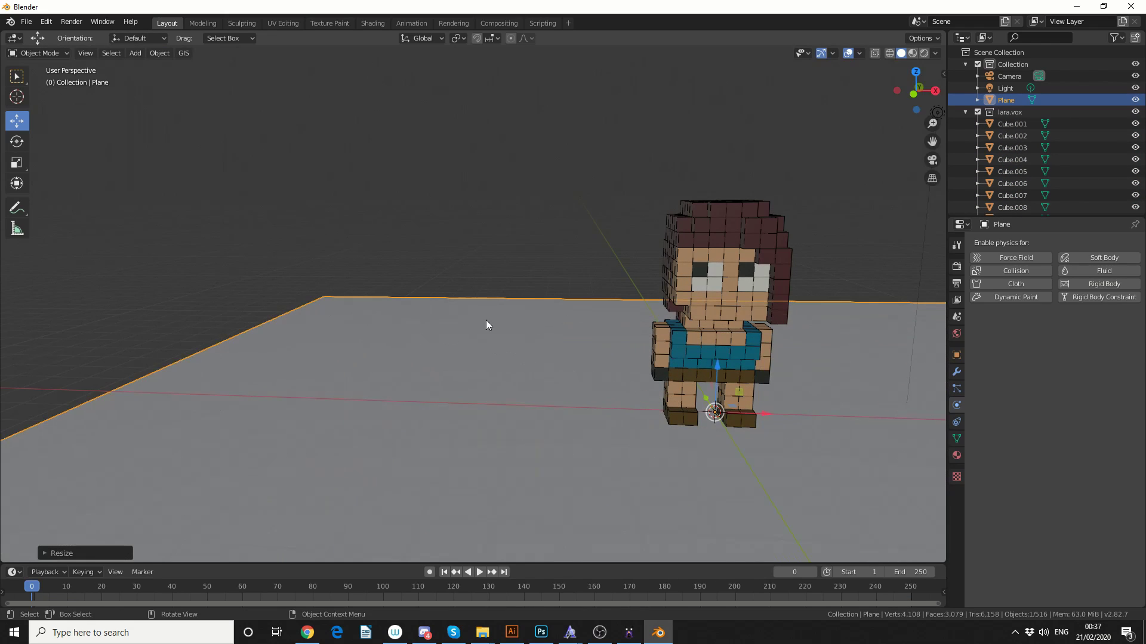
Enable rigid body physics on the floor plane and set its type to Passive
click(1094, 285)
click(1104, 333)
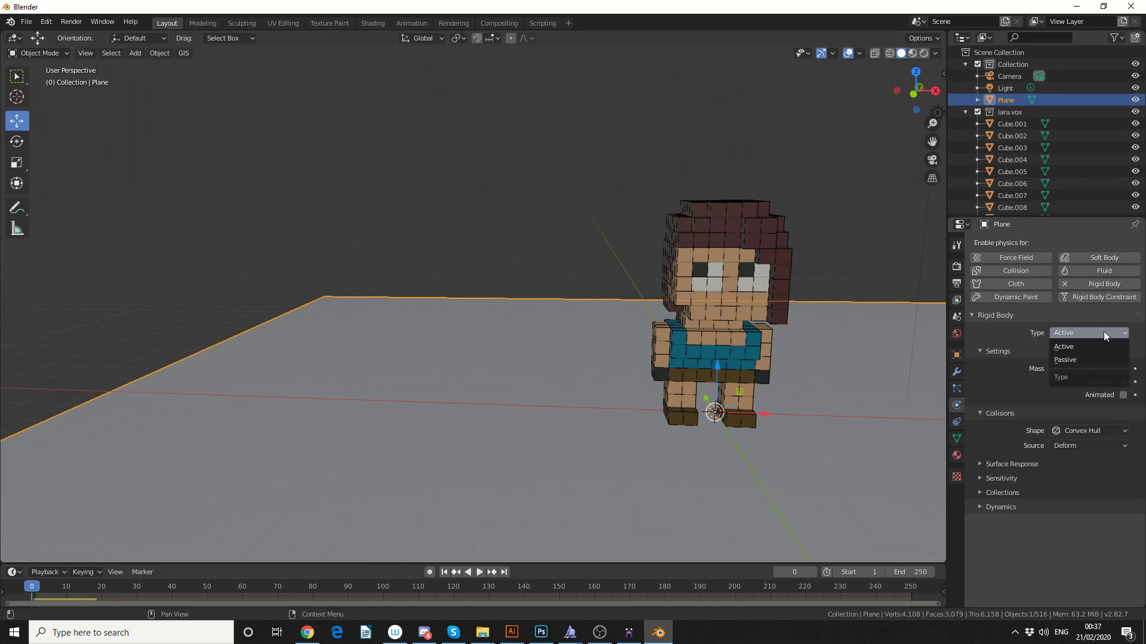
click(1069, 360)
Raise the floor plane in the front view until it sits just beneath the character's feet
scroll(628, 261, down, 3)
mouse_move(658, 280)
middle_down()
mouse_move(672, 255)
mouse_move(665, 264)
middle_up()
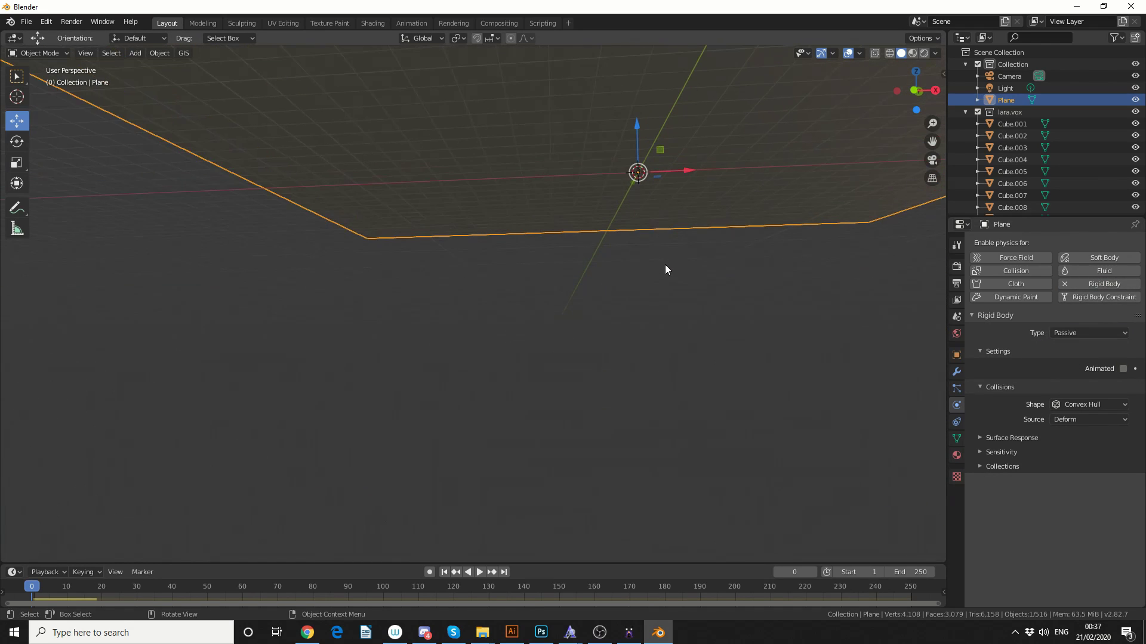
key(KP_1)
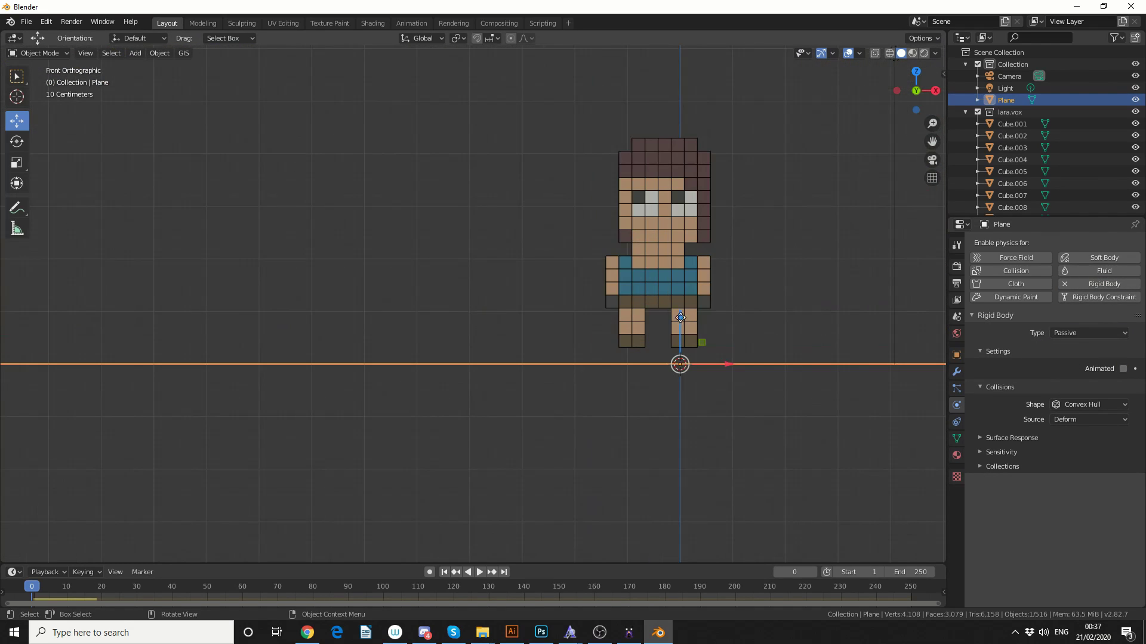
drag(680, 317, 681, 301)
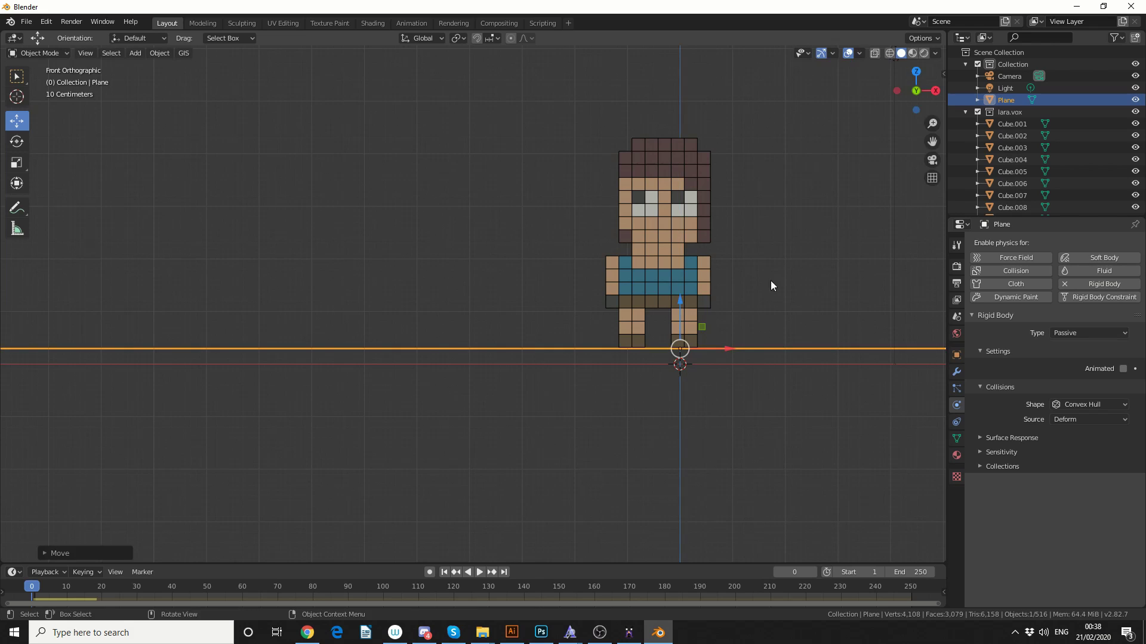
Play the rigid body simulation of the whole character on the floor plane and pause it
middle_drag(771, 285, 588, 575)
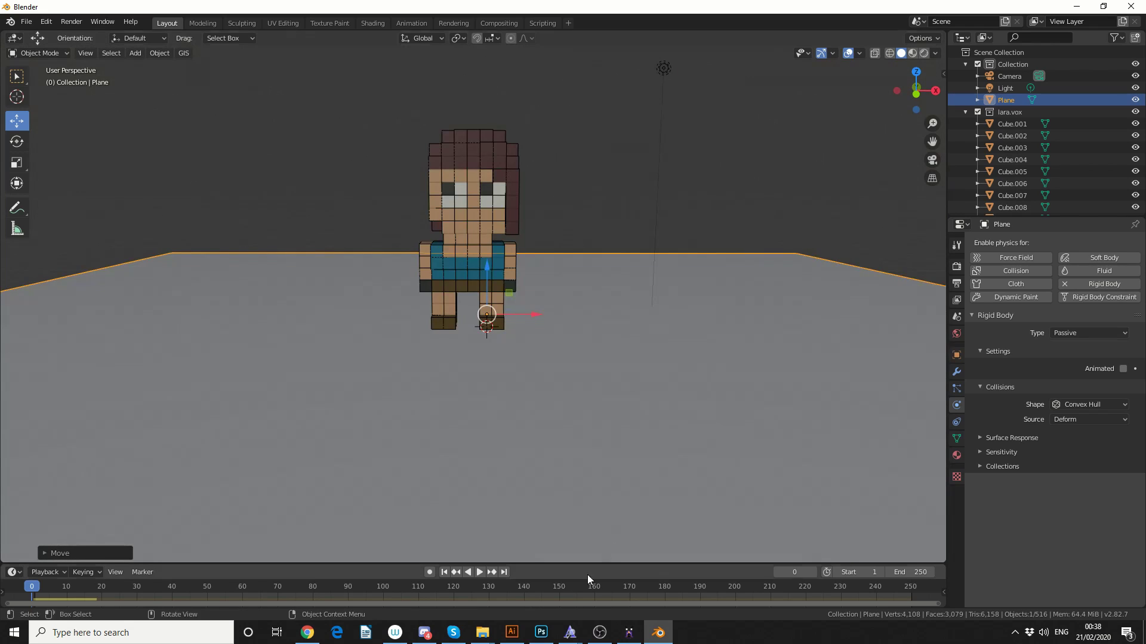
click(480, 573)
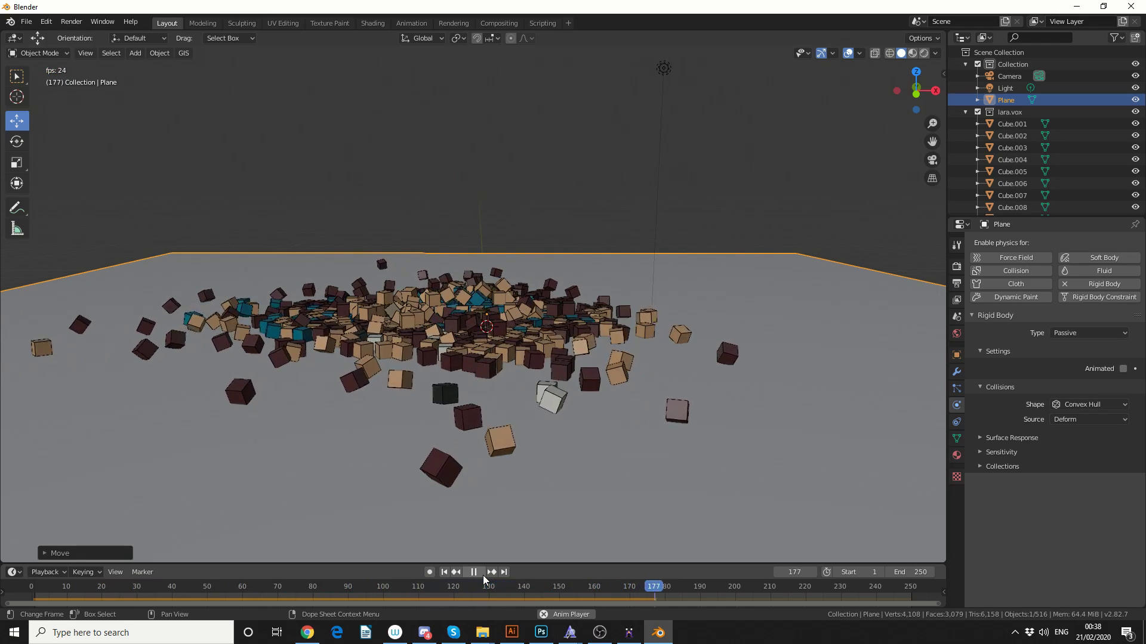
click(481, 574)
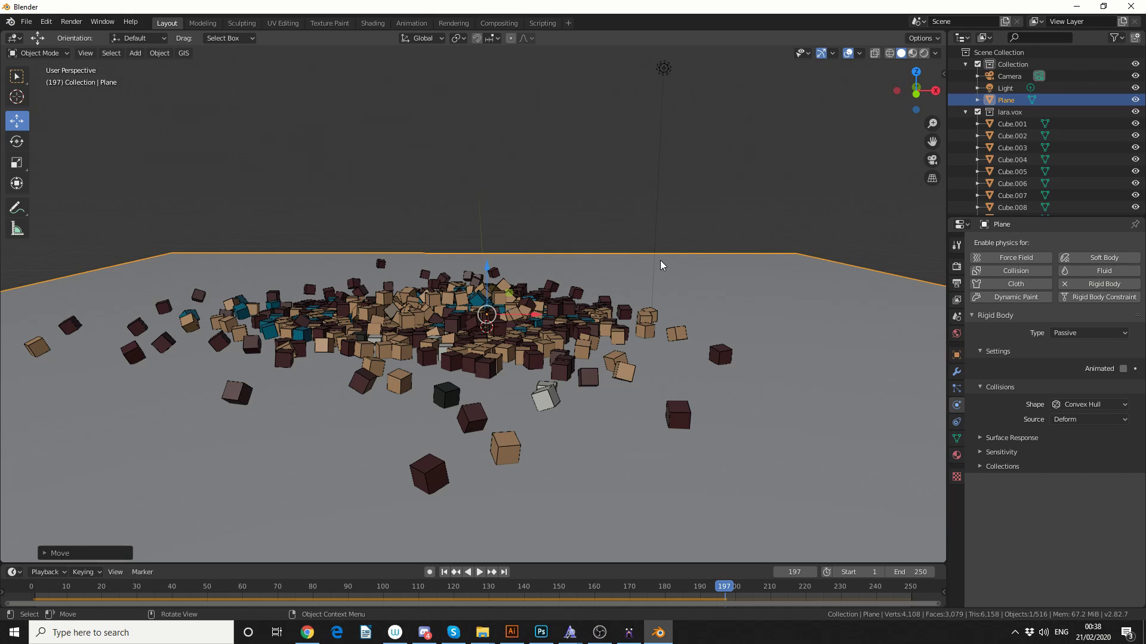
Switch to MagicaVoxel with the voxel character's model
click(628, 632)
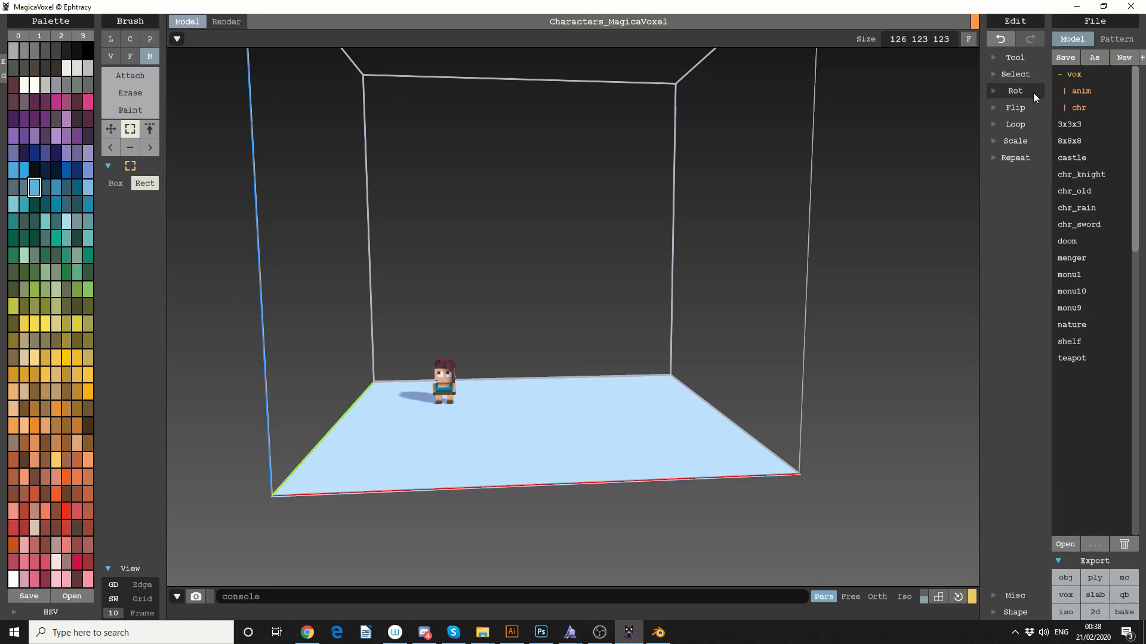